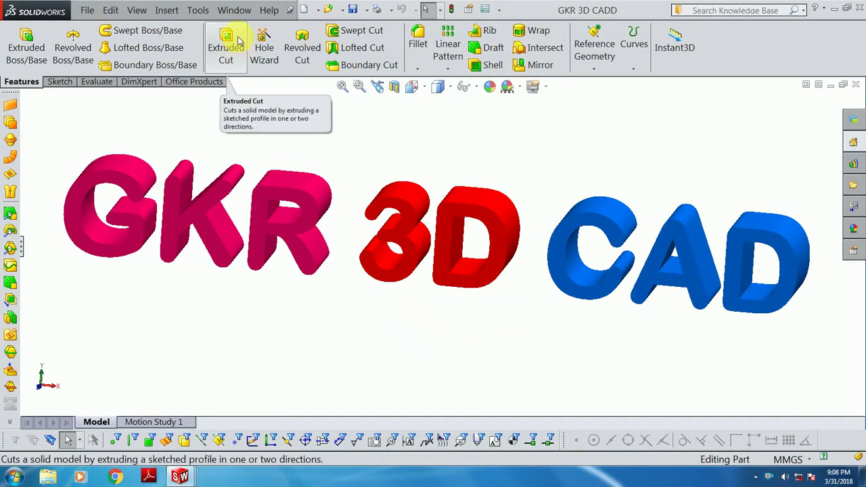
- Check the Window menu's list of open documents, then dismiss it without switching
{"action": "left_click", "coordinate": [238, 14]}
{"action": "mouse_move", "coordinate": [258, 182]}
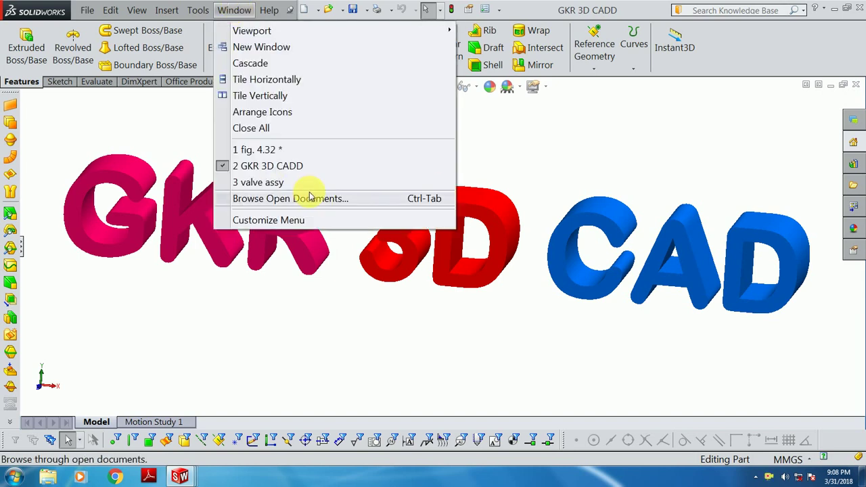
{"action": "left_click", "coordinate": [304, 364]}
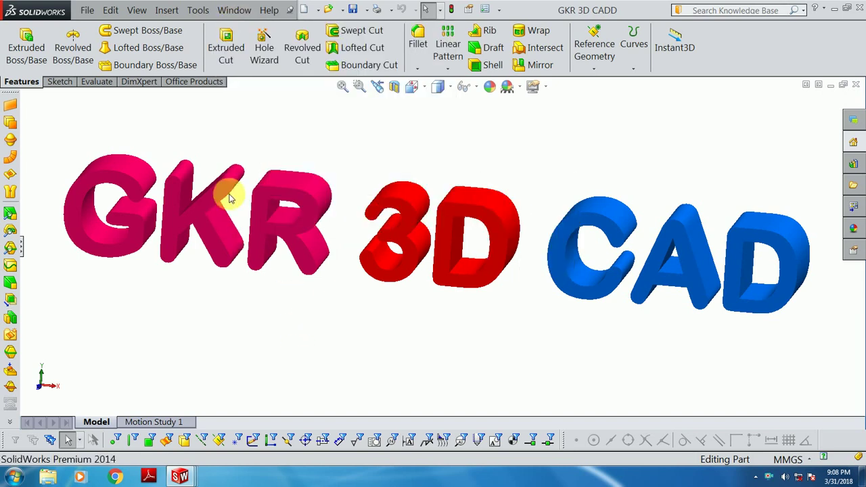
- Create new drawing Draw14 from the drawing template on an A0 (ISO) sheet
{"action": "left_click", "coordinate": [312, 14]}
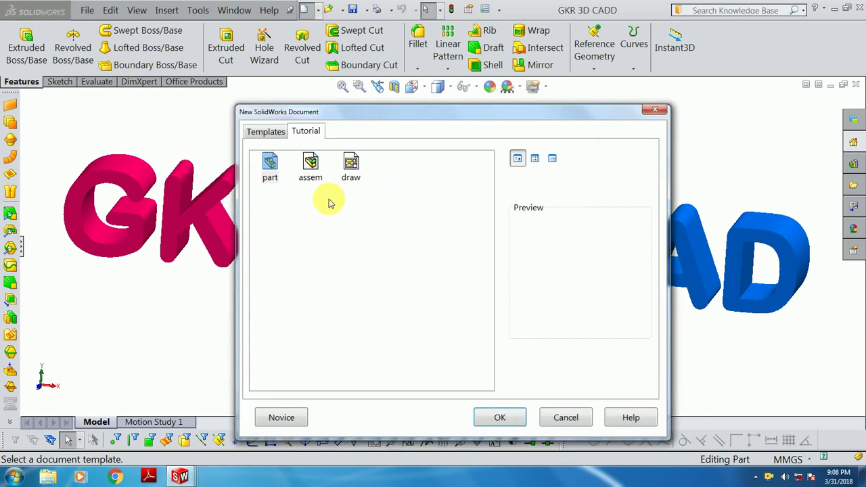
{"action": "left_click", "coordinate": [350, 164]}
{"action": "left_click", "coordinate": [500, 417]}
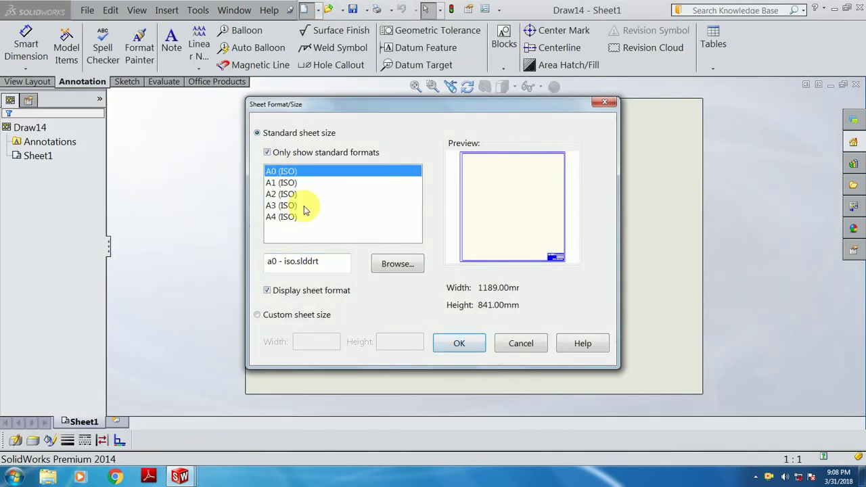
{"action": "left_click", "coordinate": [455, 342]}
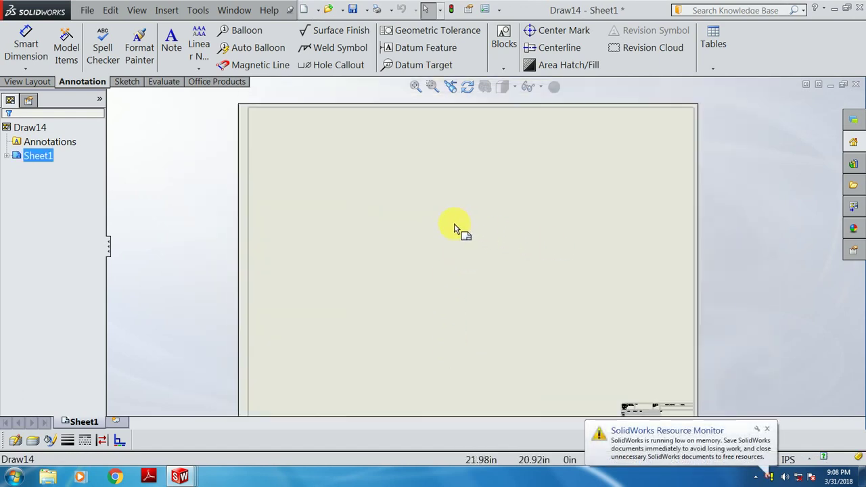
{"action": "scroll", "coordinate": [509, 263], "scroll_direction": "down", "scroll_amount": 1}
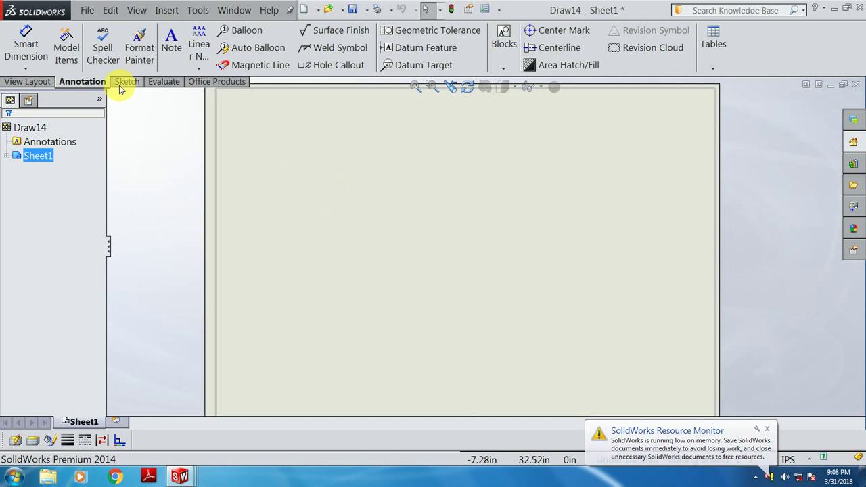
- Start a model view with valve assy as the source model
{"action": "left_click", "coordinate": [29, 81]}
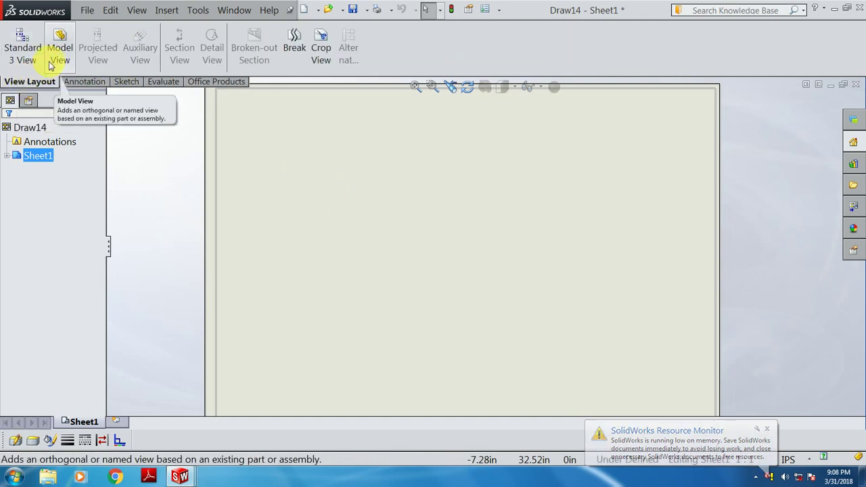
{"action": "left_click", "coordinate": [59, 44]}
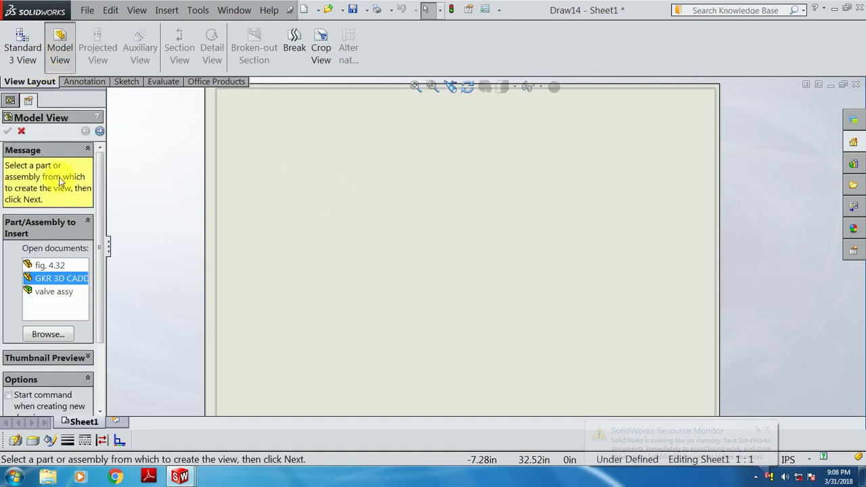
{"action": "left_click", "coordinate": [53, 292]}
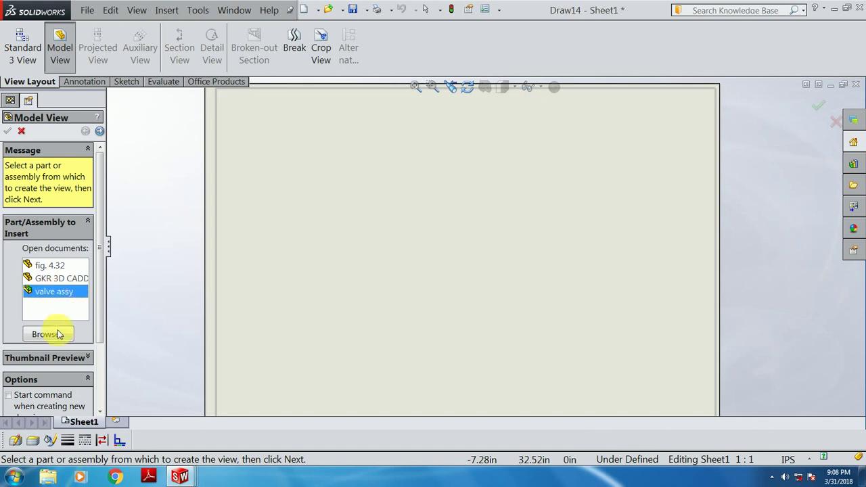
{"action": "double_click", "coordinate": [53, 292]}
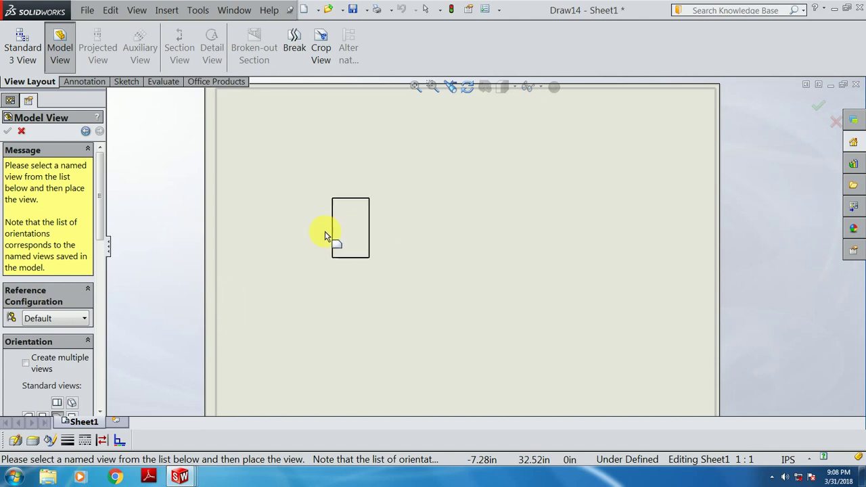
{"action": "left_click_drag", "start_coordinate": [100, 202], "coordinate": [100, 338]}
- Set a custom 1:2 view scale and place the valve's front view on the sheet
{"action": "left_click", "coordinate": [27, 318]}
{"action": "left_click", "coordinate": [58, 338]}
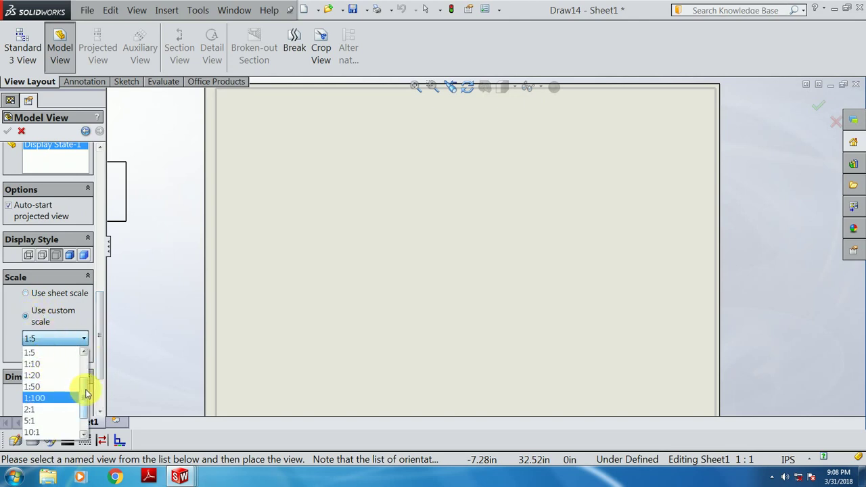
{"action": "scroll", "coordinate": [46, 394], "scroll_direction": "up", "scroll_amount": 2}
{"action": "left_click", "coordinate": [42, 389]}
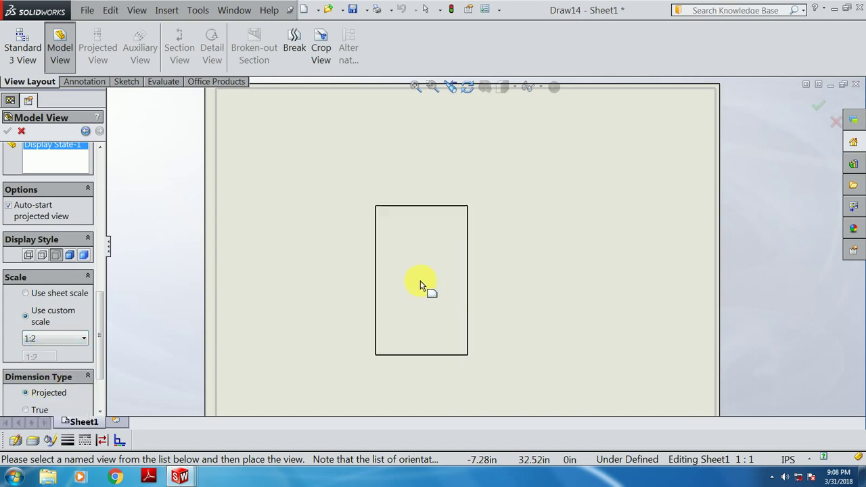
{"action": "left_click", "coordinate": [361, 264]}
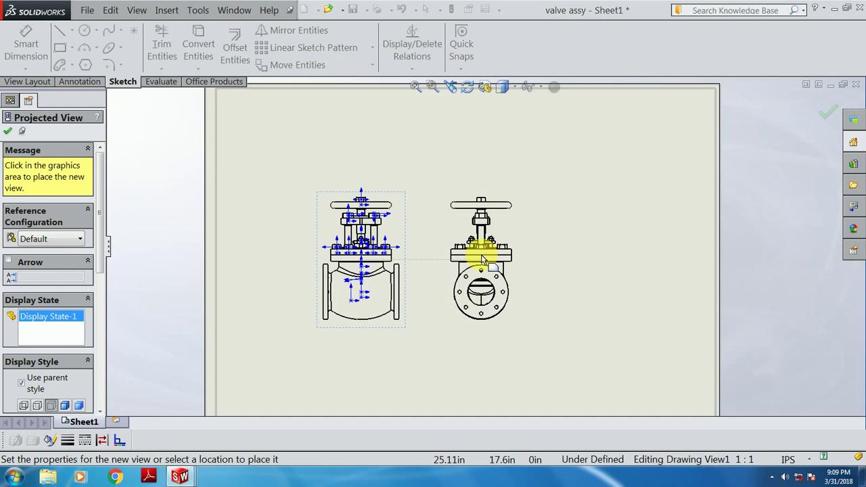
- Place the projected side view to the right of the front view
{"action": "left_click", "coordinate": [483, 259]}
{"action": "key", "text": "Escape"}
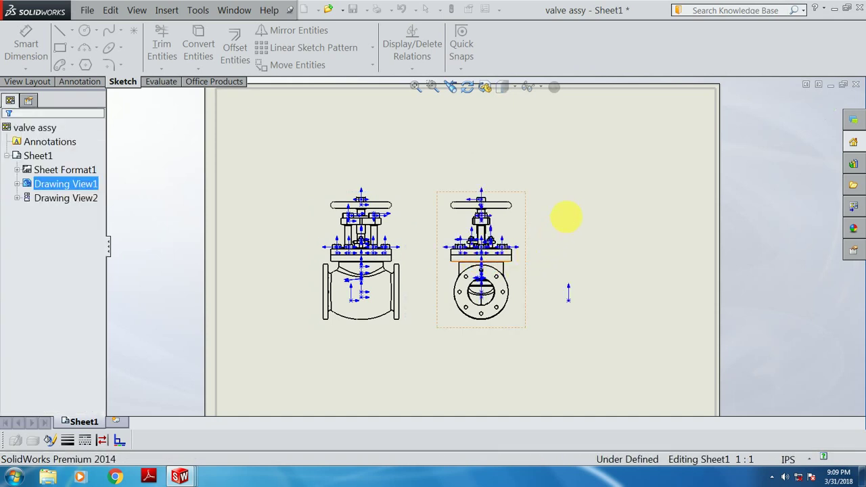
{"action": "right_click", "coordinate": [614, 201]}
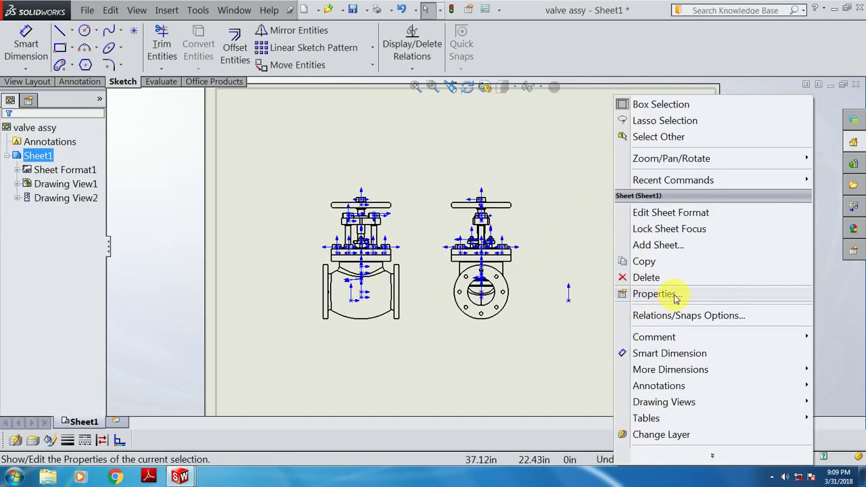
{"action": "left_click", "coordinate": [584, 160]}
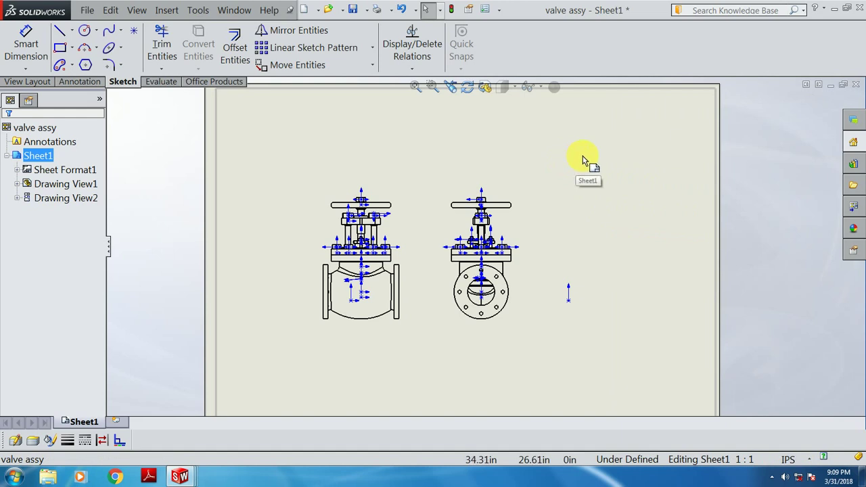
- Set Sheet1's properties to 1:1 scale with third-angle projection
{"action": "right_click", "coordinate": [583, 157]}
{"action": "left_click", "coordinate": [609, 292]}
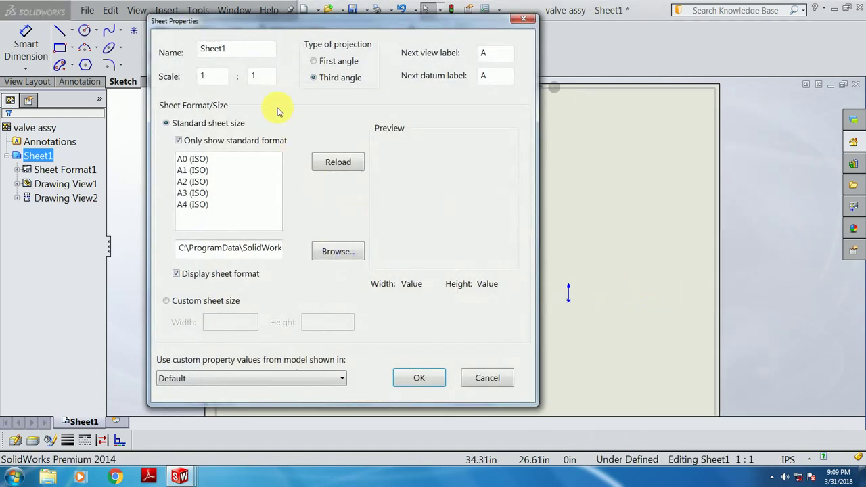
{"action": "left_click", "coordinate": [420, 378]}
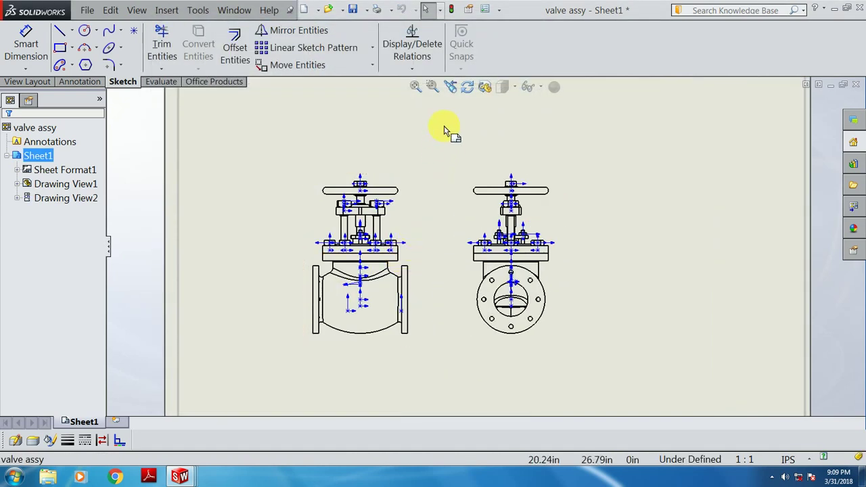
- Turn off sketch relation symbols in the Hide/Show Items flyout
{"action": "scroll", "coordinate": [379, 197], "scroll_direction": "down", "scroll_amount": 3}
{"action": "scroll", "coordinate": [425, 190], "scroll_direction": "up", "scroll_amount": 3}
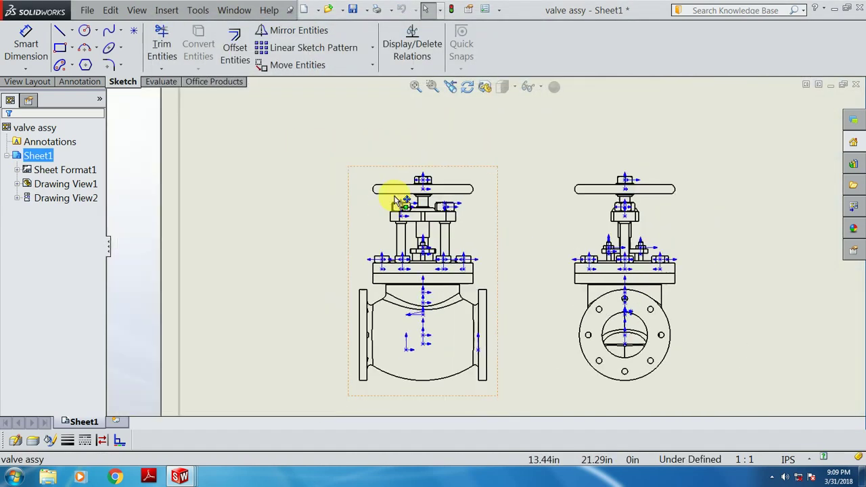
{"action": "scroll", "coordinate": [399, 193], "scroll_direction": "up", "scroll_amount": 2}
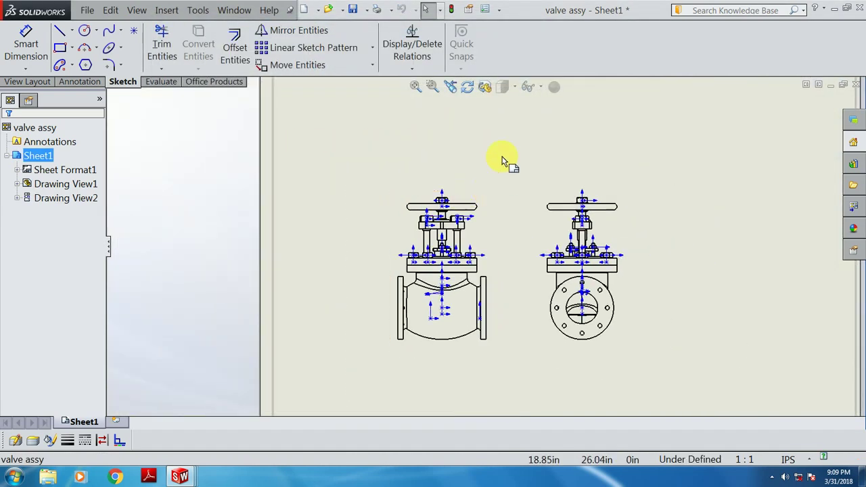
{"action": "left_click", "coordinate": [542, 89]}
{"action": "left_click", "coordinate": [548, 105]}
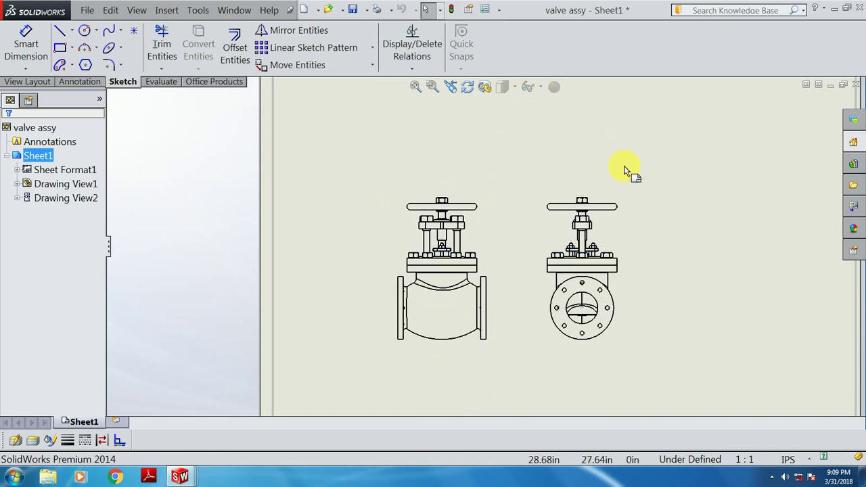
{"action": "scroll", "coordinate": [554, 318], "scroll_direction": "down", "scroll_amount": 1}
{"action": "scroll", "coordinate": [554, 318], "scroll_direction": "down", "scroll_amount": 1}
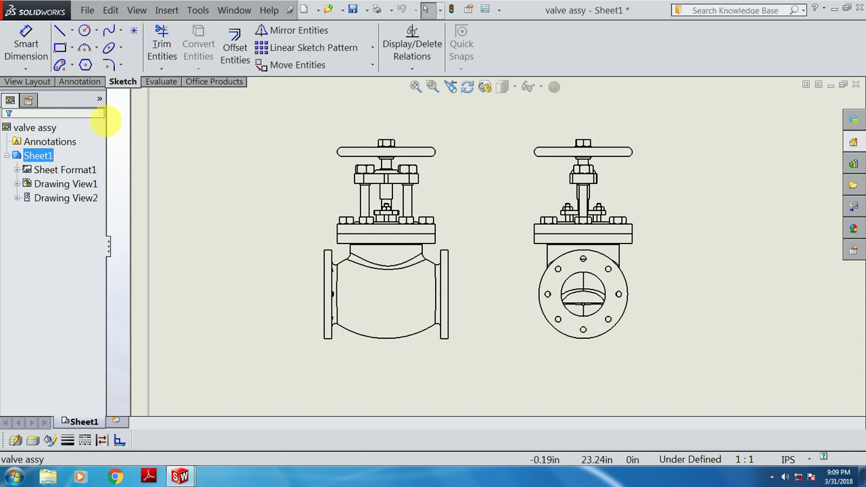
{"action": "left_click", "coordinate": [31, 83]}
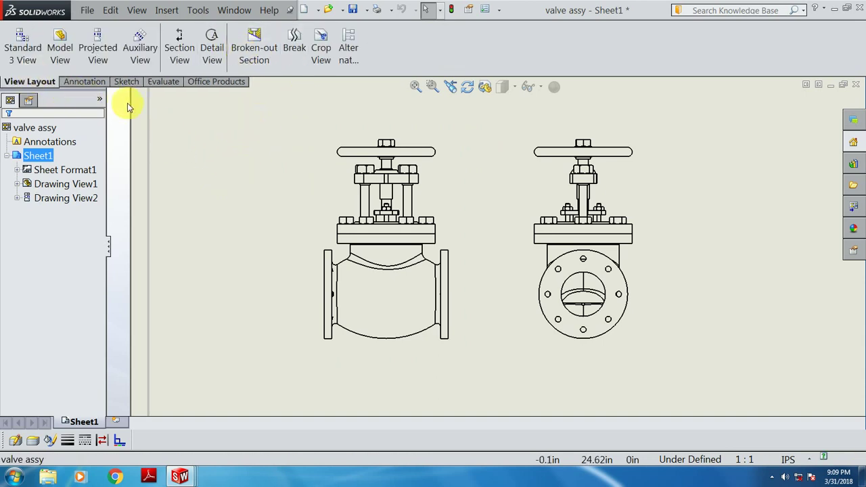
- Draw a corner rectangle around the front view and start a Broken-out Section from it
{"action": "left_click", "coordinate": [126, 81]}
{"action": "left_click", "coordinate": [59, 47]}
{"action": "left_click", "coordinate": [294, 132]}
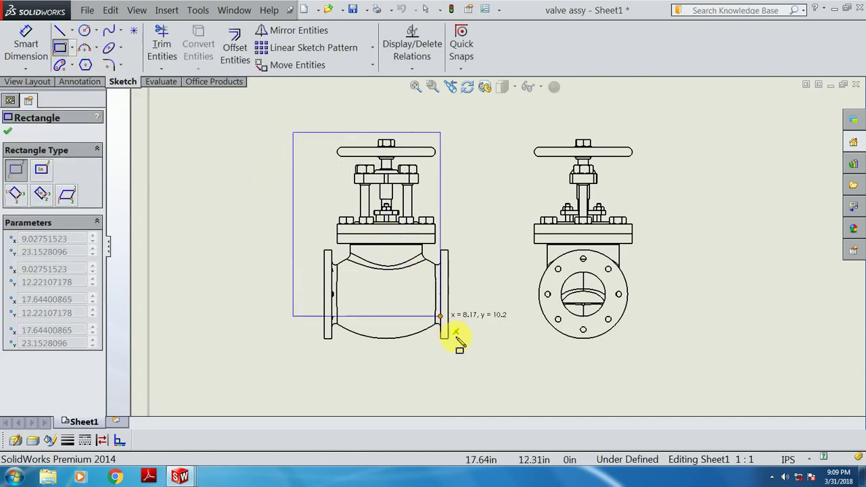
{"action": "left_click", "coordinate": [481, 363]}
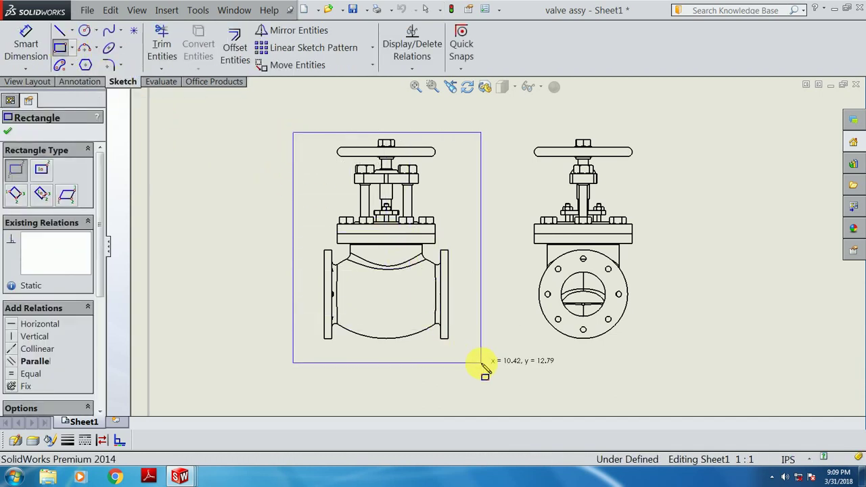
{"action": "left_click", "coordinate": [40, 82]}
{"action": "left_click", "coordinate": [254, 42]}
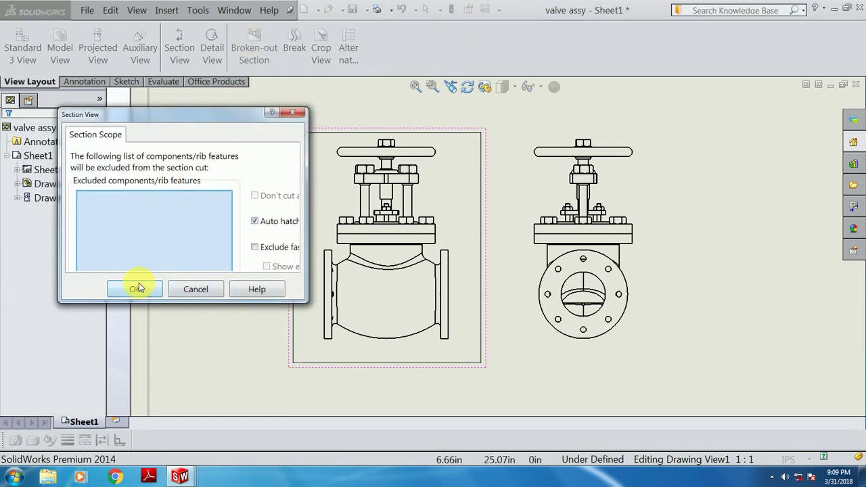
- Accept the section scope with nothing excluded and use the left flange edge as cut depth
{"action": "left_click", "coordinate": [138, 289]}
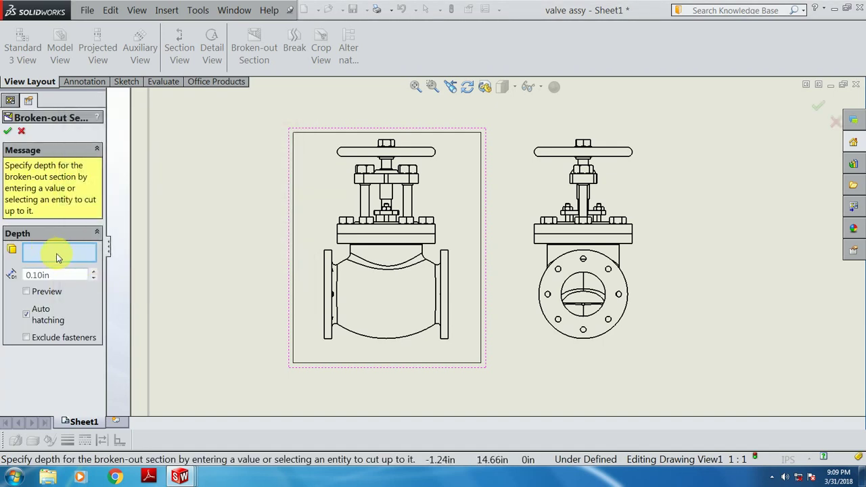
{"action": "scroll", "coordinate": [365, 312], "scroll_direction": "down", "scroll_amount": 2}
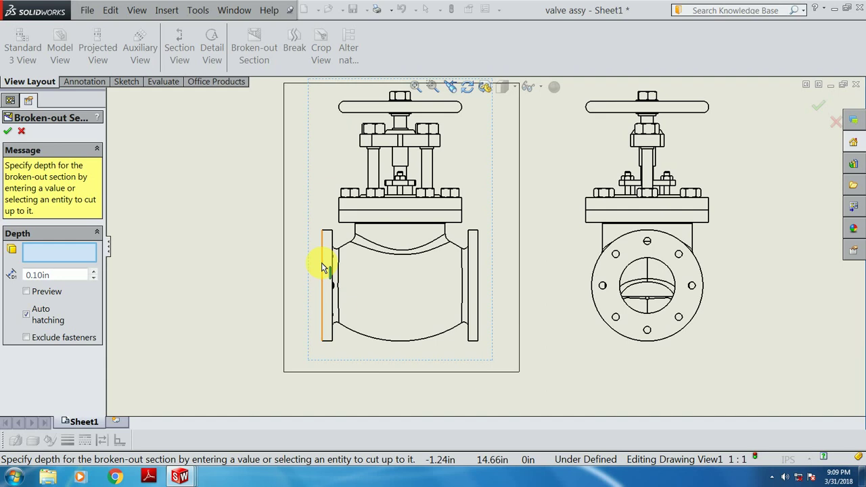
{"action": "left_click", "coordinate": [323, 267]}
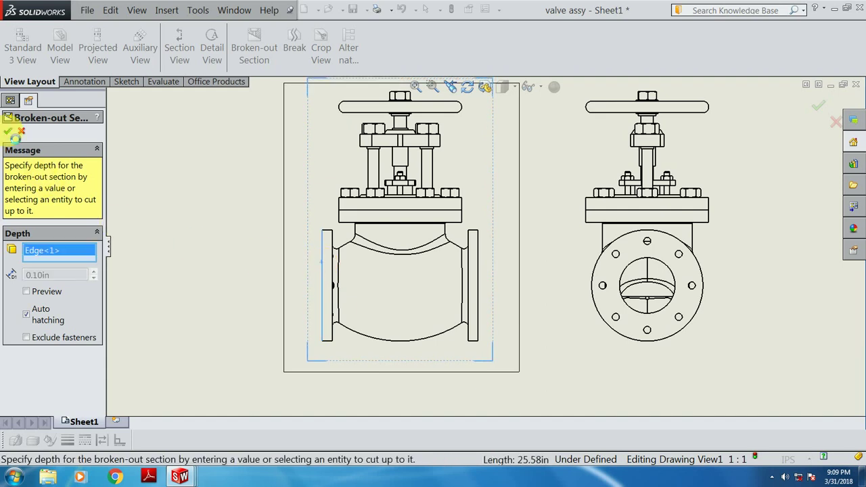
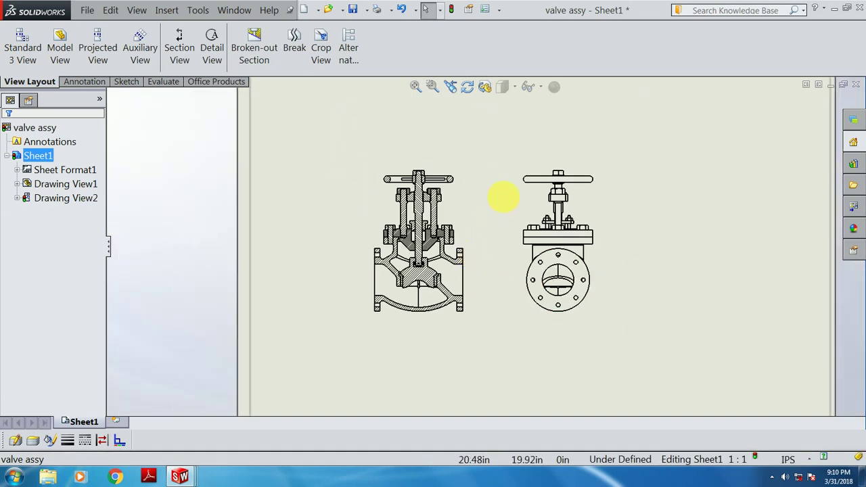
- Run Auto Balloon on both valve views and accept the default balloon layout
{"action": "left_click", "coordinate": [76, 82]}
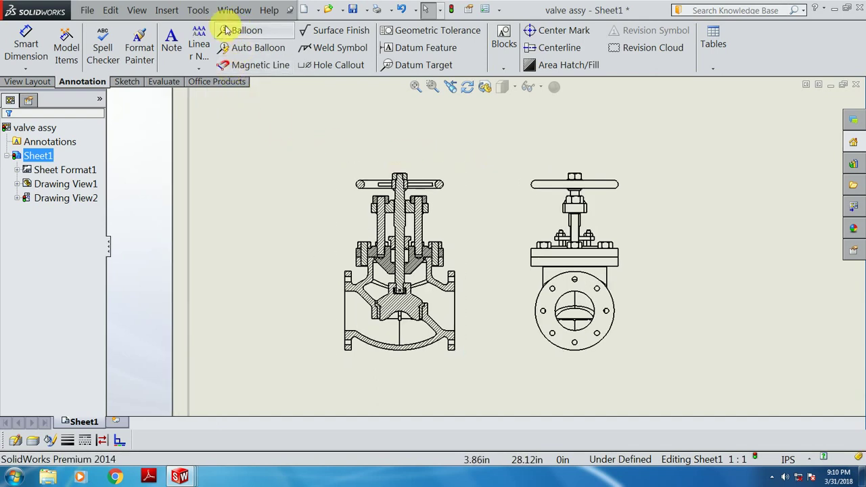
{"action": "left_click", "coordinate": [249, 51]}
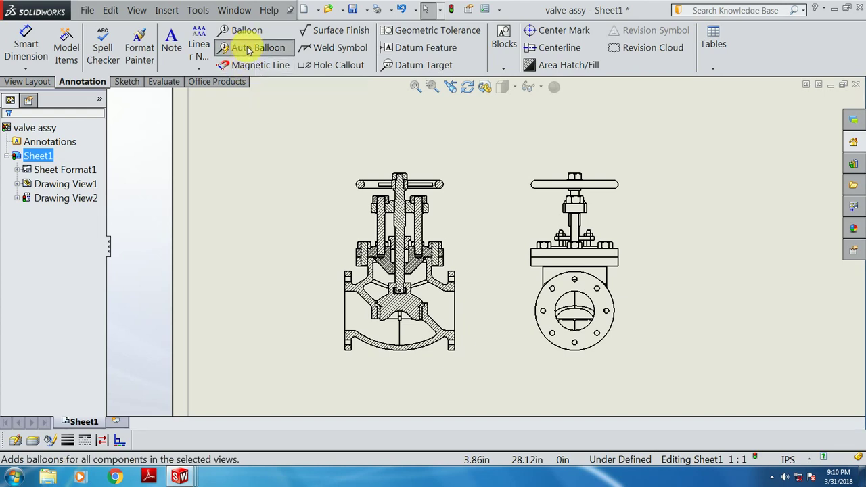
{"action": "scroll", "coordinate": [410, 285], "scroll_direction": "down", "scroll_amount": 1}
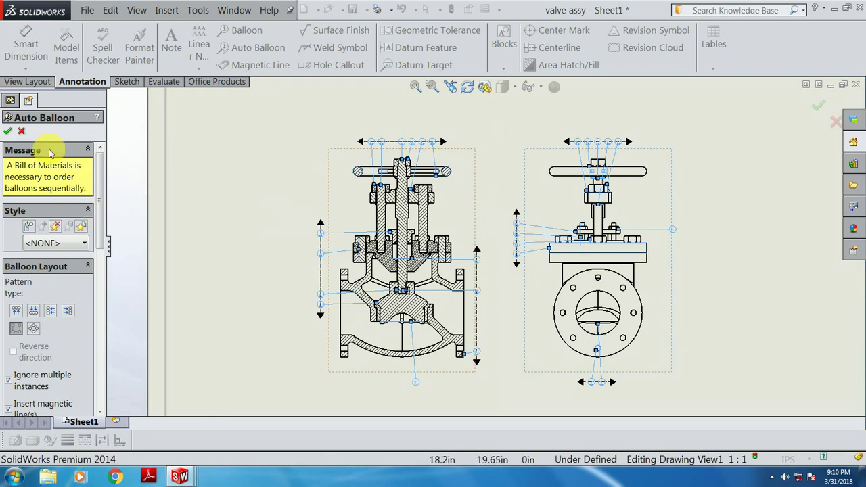
{"action": "left_click", "coordinate": [7, 130]}
- Select the auto-placed balloons to check their layout, then clear the selection
{"action": "scroll", "coordinate": [453, 179], "scroll_direction": "down", "scroll_amount": 1}
{"action": "scroll", "coordinate": [451, 207], "scroll_direction": "down", "scroll_amount": 1}
{"action": "scroll", "coordinate": [399, 178], "scroll_direction": "down", "scroll_amount": 1}
{"action": "scroll", "coordinate": [406, 146], "scroll_direction": "up", "scroll_amount": 2}
{"action": "scroll", "coordinate": [565, 321], "scroll_direction": "up", "scroll_amount": 2}
{"action": "scroll", "coordinate": [600, 344], "scroll_direction": "down", "scroll_amount": 3}
{"action": "scroll", "coordinate": [602, 241], "scroll_direction": "down", "scroll_amount": 2}
{"action": "scroll", "coordinate": [603, 240], "scroll_direction": "up", "scroll_amount": 1}
{"action": "scroll", "coordinate": [551, 242], "scroll_direction": "up", "scroll_amount": 2}
{"action": "scroll", "coordinate": [329, 354], "scroll_direction": "down", "scroll_amount": 1}
{"action": "scroll", "coordinate": [401, 400], "scroll_direction": "down", "scroll_amount": 1}
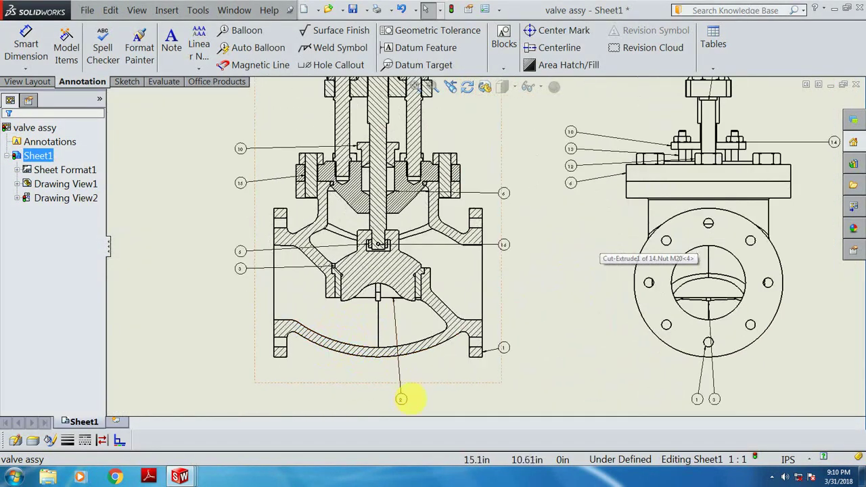
{"action": "left_click", "coordinate": [400, 400]}
{"action": "scroll", "coordinate": [554, 315], "scroll_direction": "up", "scroll_amount": 1}
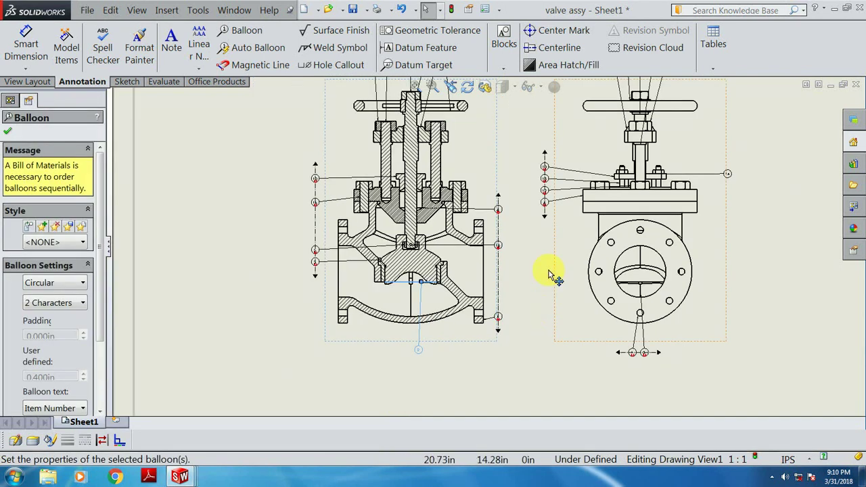
{"action": "left_click", "coordinate": [203, 166]}
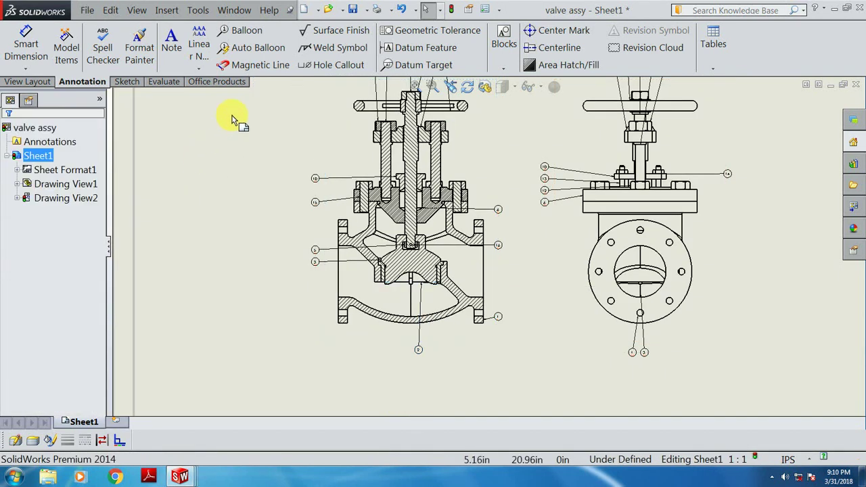
- Drag the right view's magnetic-line balloon stack upward and shift it slightly left
{"action": "left_click", "coordinate": [250, 67]}
{"action": "scroll", "coordinate": [379, 217], "scroll_direction": "up", "scroll_amount": 1}
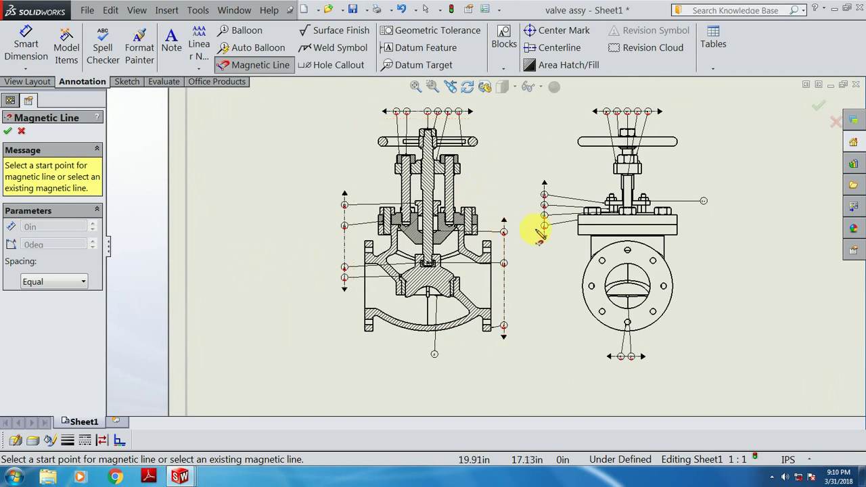
{"action": "scroll", "coordinate": [540, 234], "scroll_direction": "down", "scroll_amount": 2}
{"action": "left_click_drag", "start_coordinate": [538, 246], "coordinate": [537, 228]}
{"action": "scroll", "coordinate": [548, 196], "scroll_direction": "down", "scroll_amount": 3}
{"action": "mouse_move", "coordinate": [506, 281]}
{"action": "left_mouse_down"}
{"action": "mouse_move", "coordinate": [495, 308]}
{"action": "mouse_move", "coordinate": [497, 251]}
{"action": "mouse_move", "coordinate": [499, 266]}
{"action": "mouse_move", "coordinate": [507, 267]}
{"action": "left_mouse_up"}
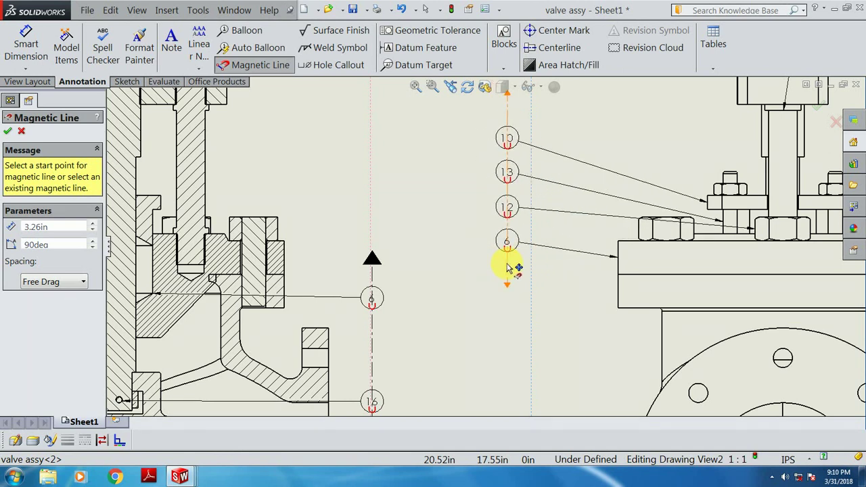
- Start a new magnetic line beside the right view, then cancel it with Esc
{"action": "scroll", "coordinate": [504, 274], "scroll_direction": "up", "scroll_amount": 3}
{"action": "scroll", "coordinate": [492, 291], "scroll_direction": "up", "scroll_amount": 2}
{"action": "left_click", "coordinate": [488, 299]}
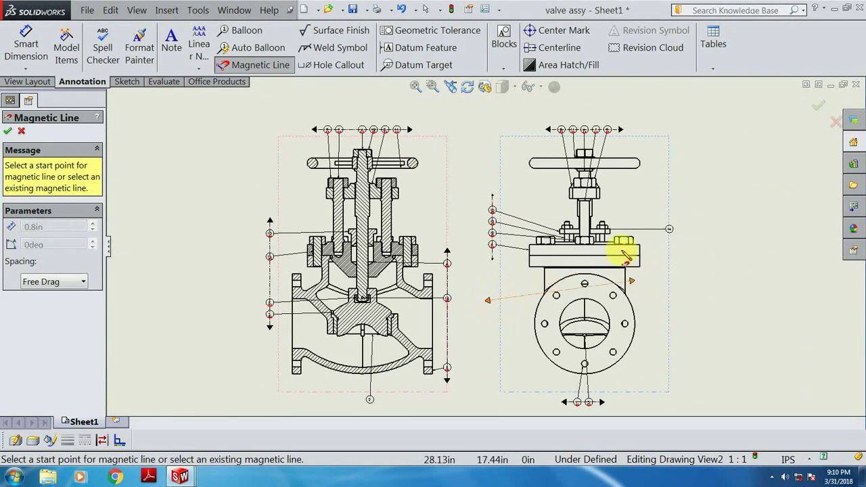
{"action": "scroll", "coordinate": [609, 240], "scroll_direction": "down", "scroll_amount": 1}
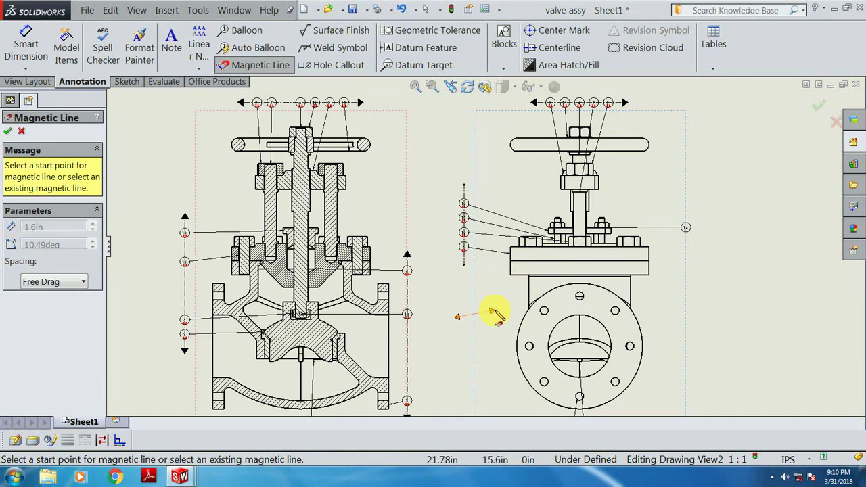
{"action": "key", "text": "Escape"}
{"action": "scroll", "coordinate": [304, 193], "scroll_direction": "down", "scroll_amount": 1}
{"action": "scroll", "coordinate": [304, 194], "scroll_direction": "down", "scroll_amount": 1}
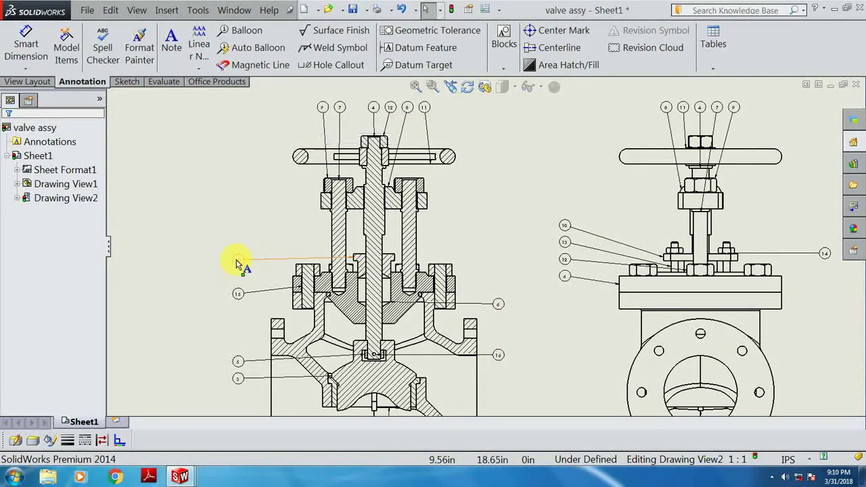
- Pull a balloon out of the left view's stack and drop it at a new spot
{"action": "left_click_drag", "start_coordinate": [323, 110], "coordinate": [269, 189]}
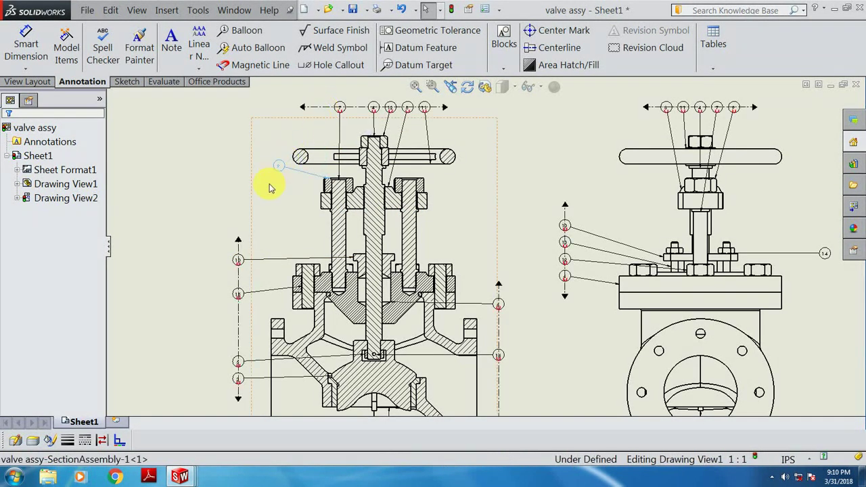
{"action": "left_click_drag", "start_coordinate": [242, 249], "coordinate": [237, 251]}
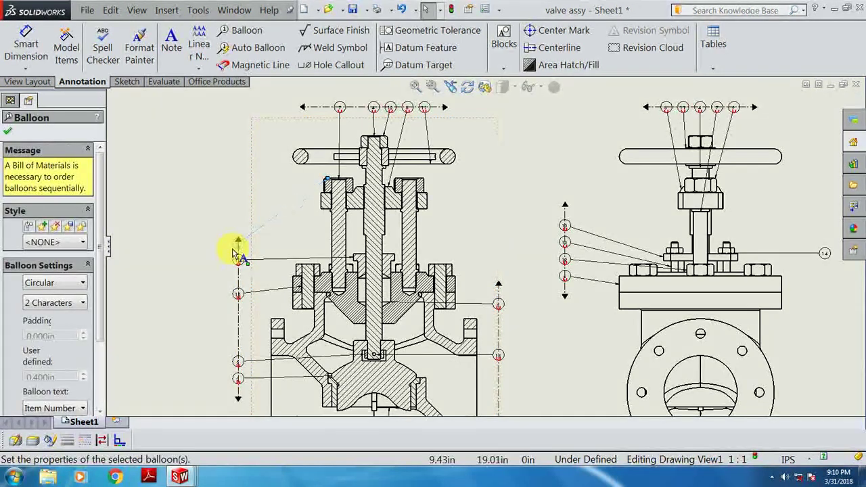
{"action": "scroll", "coordinate": [244, 233], "scroll_direction": "down", "scroll_amount": 3}
{"action": "scroll", "coordinate": [309, 260], "scroll_direction": "down", "scroll_amount": 3}
{"action": "scroll", "coordinate": [309, 261], "scroll_direction": "down", "scroll_amount": 1}
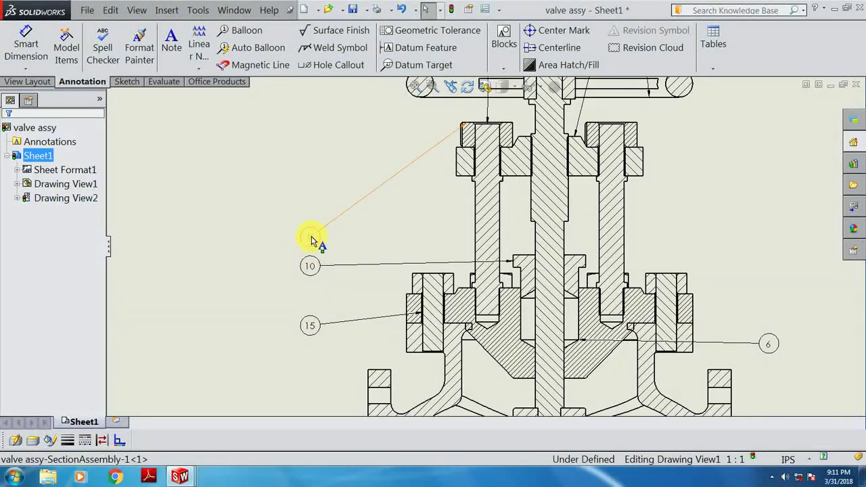
- Raise balloon 9 so it sits directly above balloon 10, then deselect it
{"action": "left_click", "coordinate": [310, 237]}
{"action": "left_click_drag", "start_coordinate": [312, 241], "coordinate": [309, 223]}
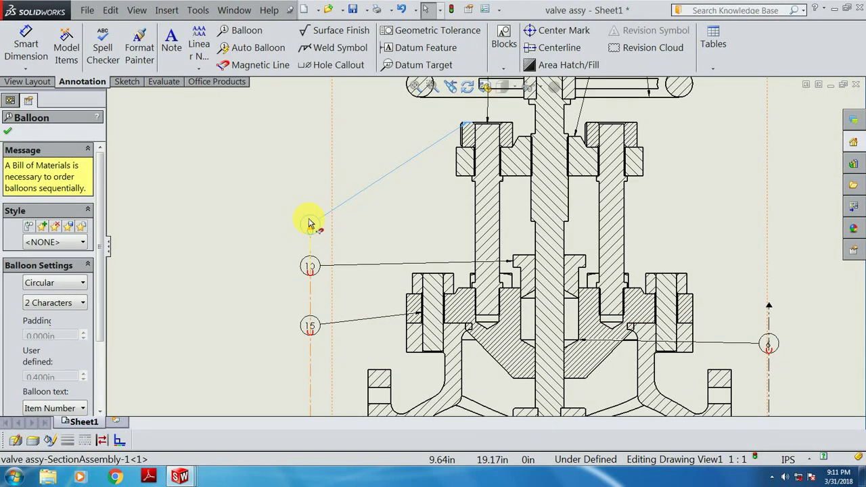
{"action": "left_click", "coordinate": [257, 258]}
{"action": "scroll", "coordinate": [332, 242], "scroll_direction": "down", "scroll_amount": 2}
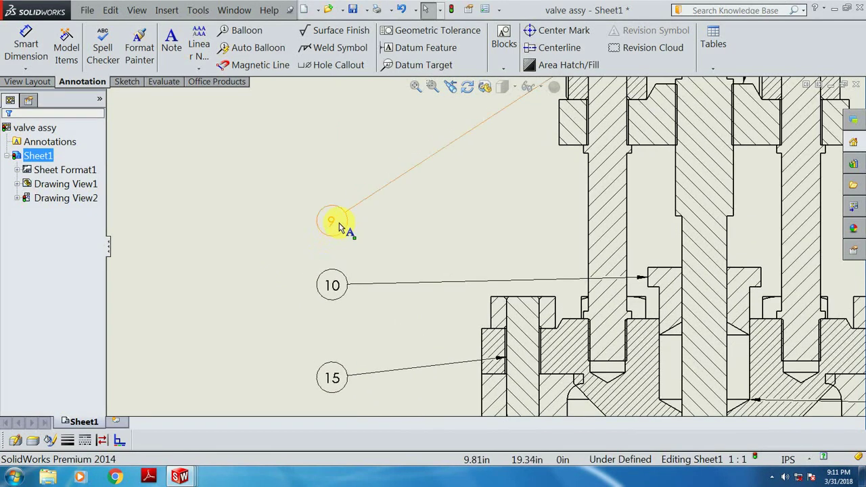
{"action": "scroll", "coordinate": [316, 222], "scroll_direction": "up", "scroll_amount": 2}
{"action": "scroll", "coordinate": [315, 226], "scroll_direction": "up", "scroll_amount": 1}
{"action": "scroll", "coordinate": [314, 205], "scroll_direction": "up", "scroll_amount": 1}
{"action": "scroll", "coordinate": [510, 237], "scroll_direction": "up", "scroll_amount": 1}
{"action": "scroll", "coordinate": [596, 258], "scroll_direction": "down", "scroll_amount": 1}
{"action": "scroll", "coordinate": [572, 249], "scroll_direction": "down", "scroll_amount": 1}
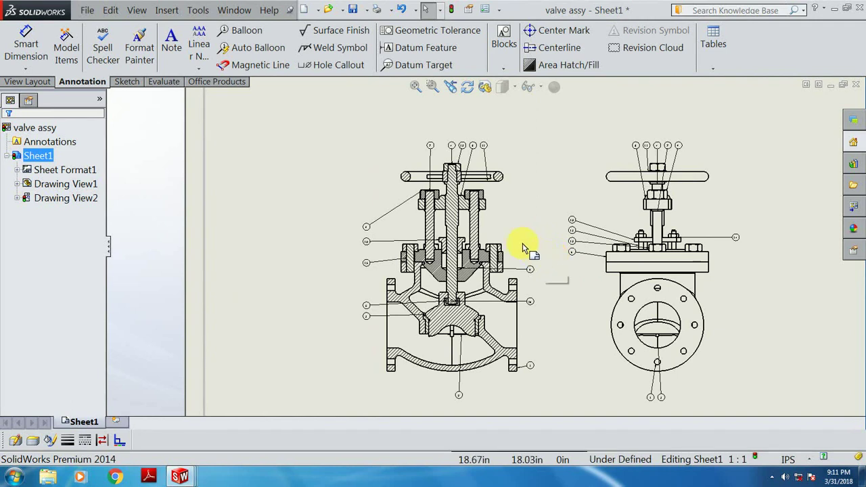
{"action": "scroll", "coordinate": [596, 298], "scroll_direction": "up", "scroll_amount": 1}
{"action": "scroll", "coordinate": [582, 311], "scroll_direction": "down", "scroll_amount": 1}
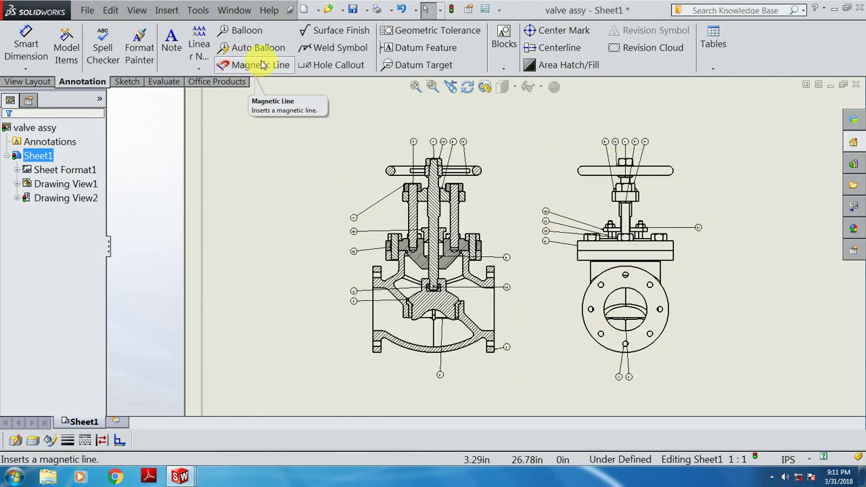
{"action": "left_click", "coordinate": [236, 30]}
{"action": "scroll", "coordinate": [516, 347], "scroll_direction": "down", "scroll_amount": 2}
{"action": "scroll", "coordinate": [506, 333], "scroll_direction": "down", "scroll_amount": 2}
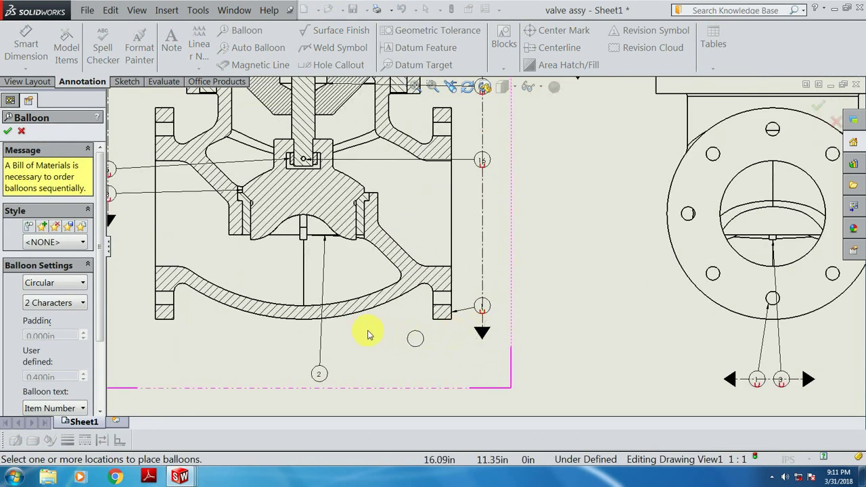
{"action": "left_click", "coordinate": [400, 352]}
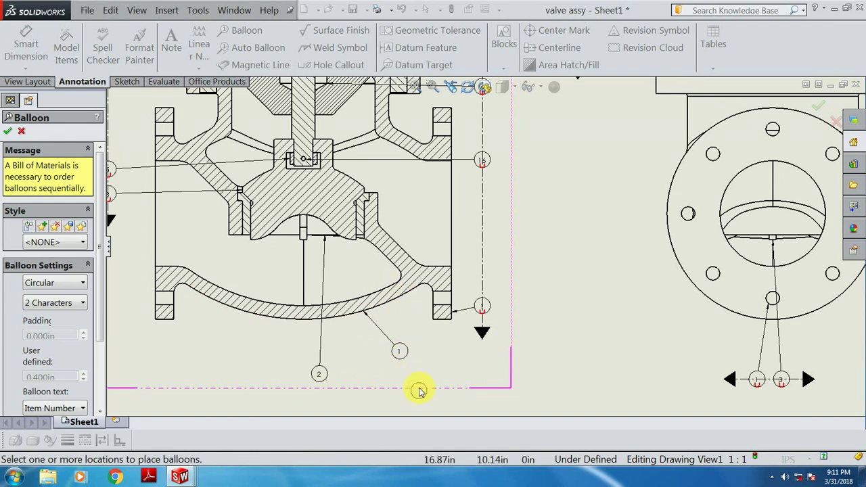
{"action": "key", "text": "Escape"}
{"action": "scroll", "coordinate": [397, 354], "scroll_direction": "down", "scroll_amount": 2}
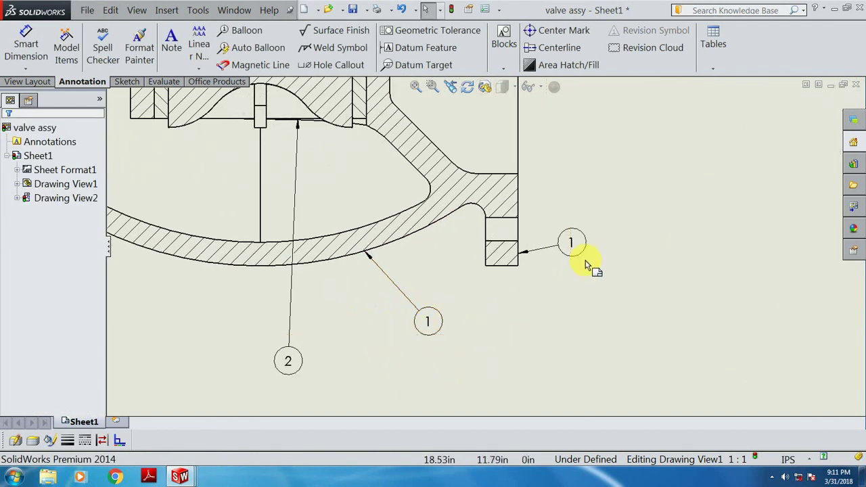
{"action": "left_click", "coordinate": [572, 244]}
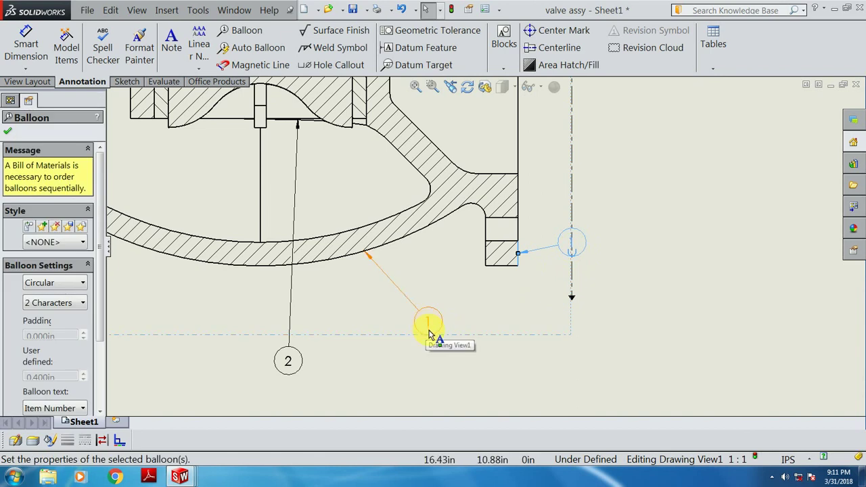
{"action": "key", "text": "Escape"}
{"action": "left_click_drag", "start_coordinate": [426, 330], "coordinate": [424, 343]}
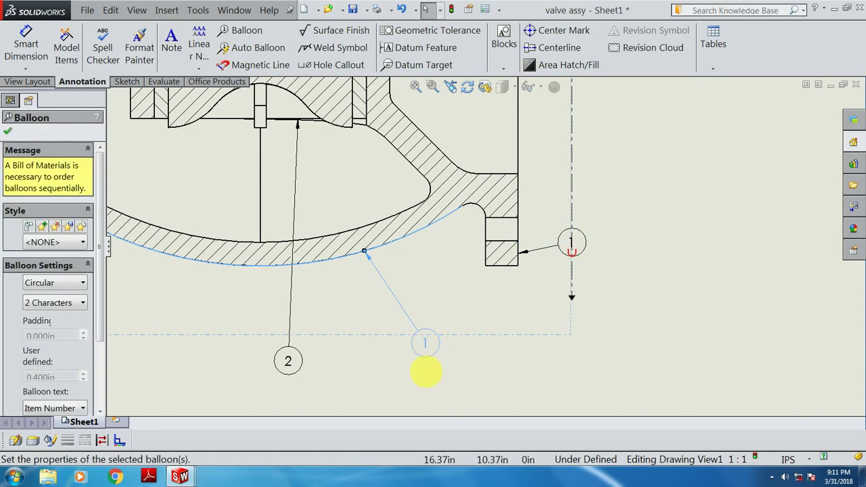
{"action": "left_click", "coordinate": [425, 371]}
{"action": "scroll", "coordinate": [467, 352], "scroll_direction": "up", "scroll_amount": 3}
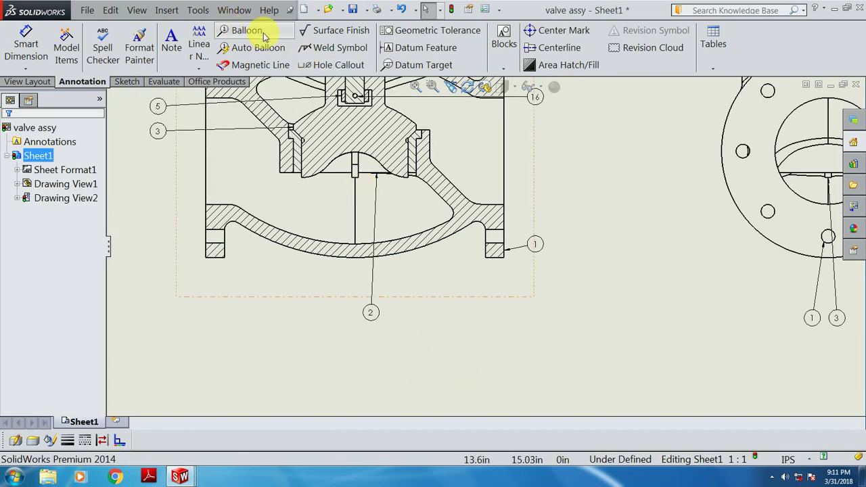
{"action": "scroll", "coordinate": [416, 354], "scroll_direction": "up", "scroll_amount": 2}
{"action": "scroll", "coordinate": [416, 354], "scroll_direction": "up", "scroll_amount": 2}
{"action": "scroll", "coordinate": [492, 103], "scroll_direction": "up", "scroll_amount": 2}
{"action": "scroll", "coordinate": [488, 101], "scroll_direction": "down", "scroll_amount": 2}
{"action": "scroll", "coordinate": [449, 139], "scroll_direction": "down", "scroll_amount": 3}
{"action": "scroll", "coordinate": [483, 170], "scroll_direction": "down", "scroll_amount": 2}
{"action": "left_click", "coordinate": [457, 193]}
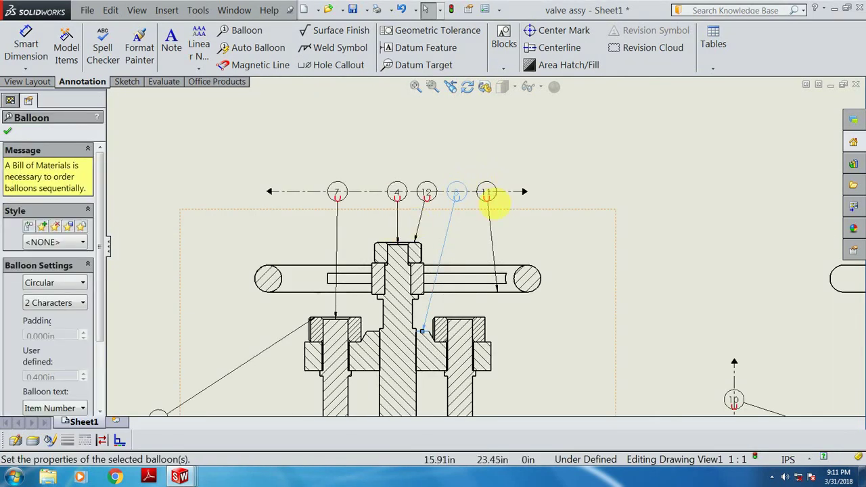
{"action": "mouse_move", "coordinate": [513, 190]}
{"action": "left_mouse_down"}
{"action": "mouse_move", "coordinate": [514, 140]}
{"action": "mouse_move", "coordinate": [515, 204]}
{"action": "left_mouse_up"}
{"action": "left_click", "coordinate": [258, 65]}
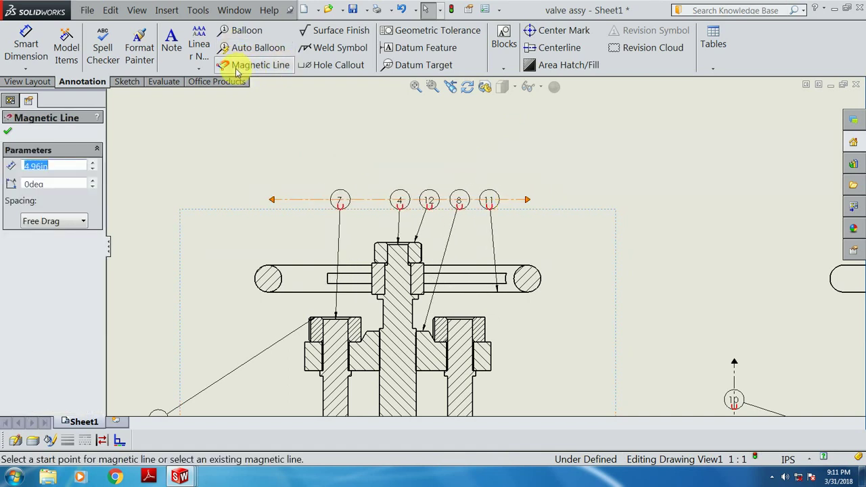
{"action": "key", "text": "Escape"}
{"action": "key", "text": "f"}
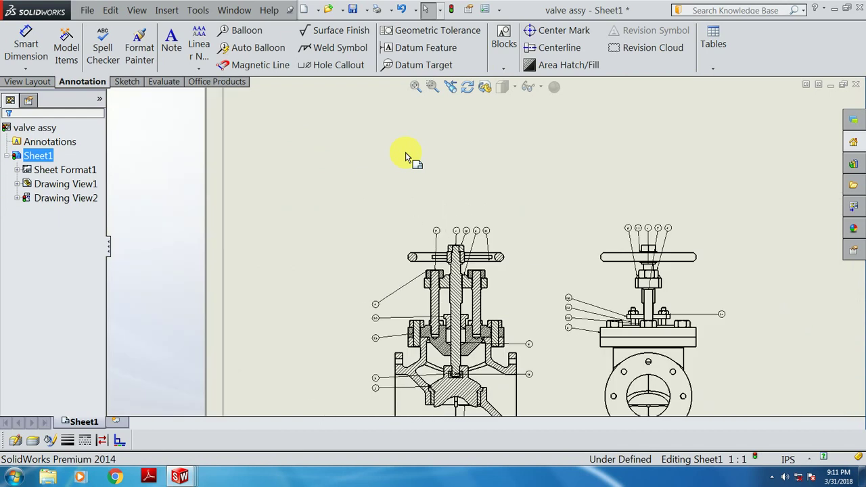
{"action": "scroll", "coordinate": [522, 271], "scroll_direction": "down", "scroll_amount": 3}
{"action": "scroll", "coordinate": [507, 305], "scroll_direction": "up", "scroll_amount": 1}
{"action": "scroll", "coordinate": [460, 288], "scroll_direction": "up", "scroll_amount": 1}
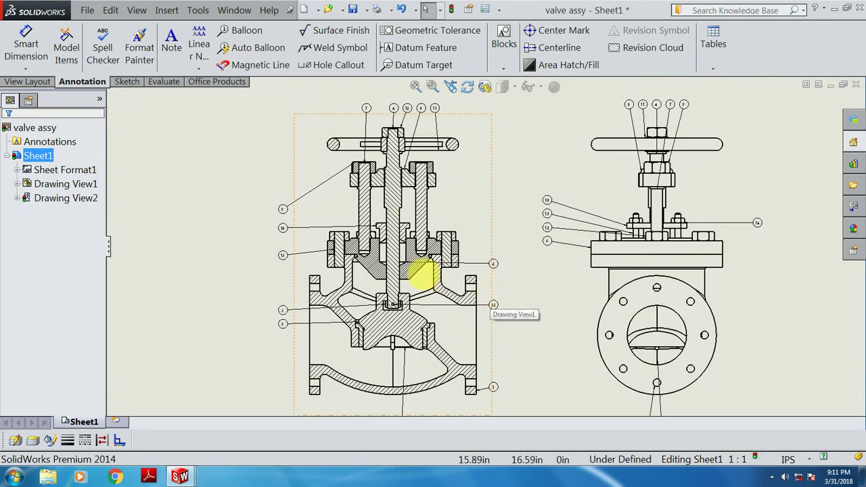
{"action": "scroll", "coordinate": [514, 277], "scroll_direction": "up", "scroll_amount": 1}
{"action": "scroll", "coordinate": [541, 284], "scroll_direction": "down", "scroll_amount": 1}
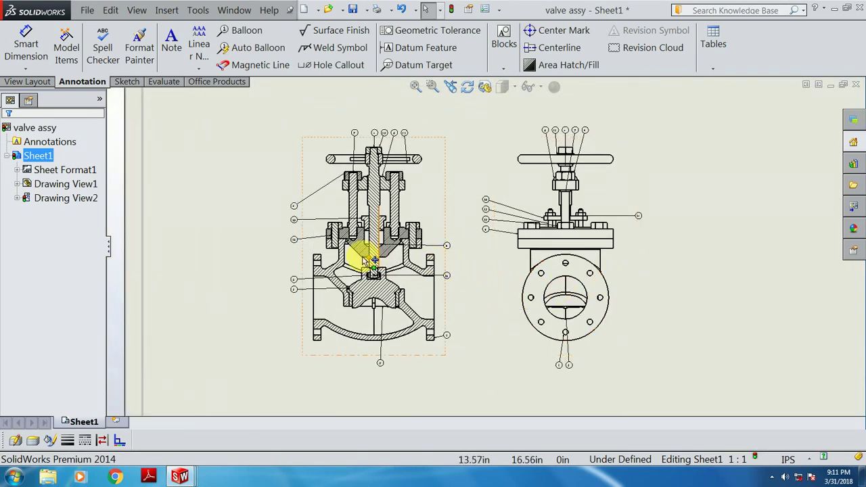
{"action": "scroll", "coordinate": [662, 187], "scroll_direction": "down", "scroll_amount": 1}
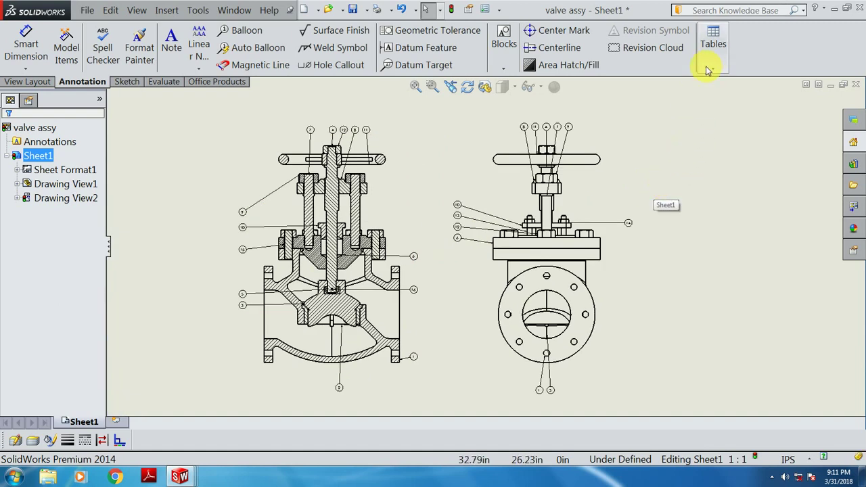
{"action": "scroll", "coordinate": [692, 236], "scroll_direction": "up", "scroll_amount": 2}
{"action": "scroll", "coordinate": [663, 151], "scroll_direction": "down", "scroll_amount": 1}
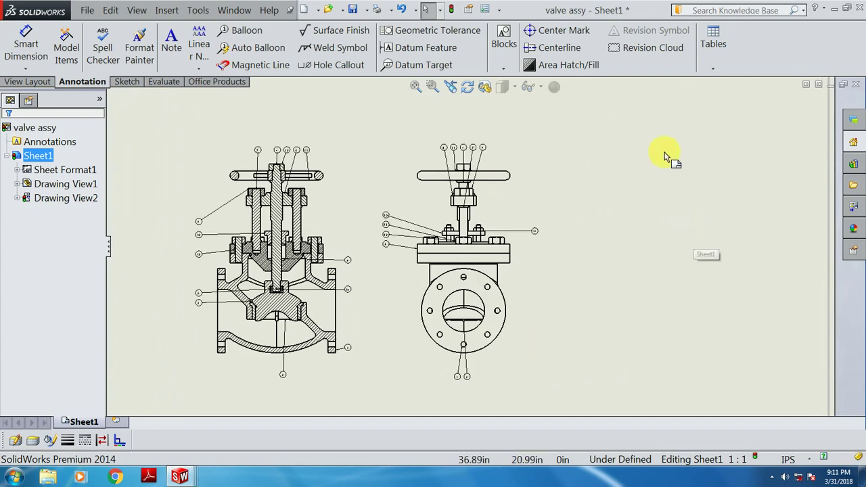
- Create a General Table with 4 columns and 8 rows
{"action": "left_click", "coordinate": [711, 71]}
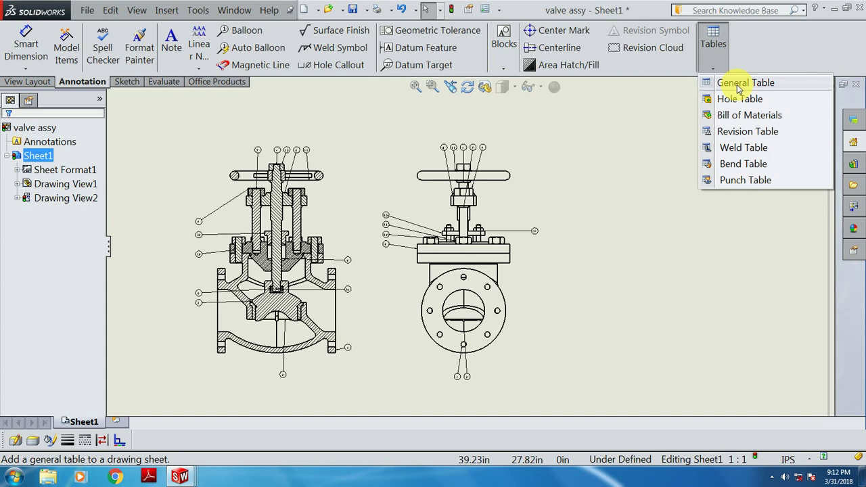
{"action": "left_click", "coordinate": [738, 86]}
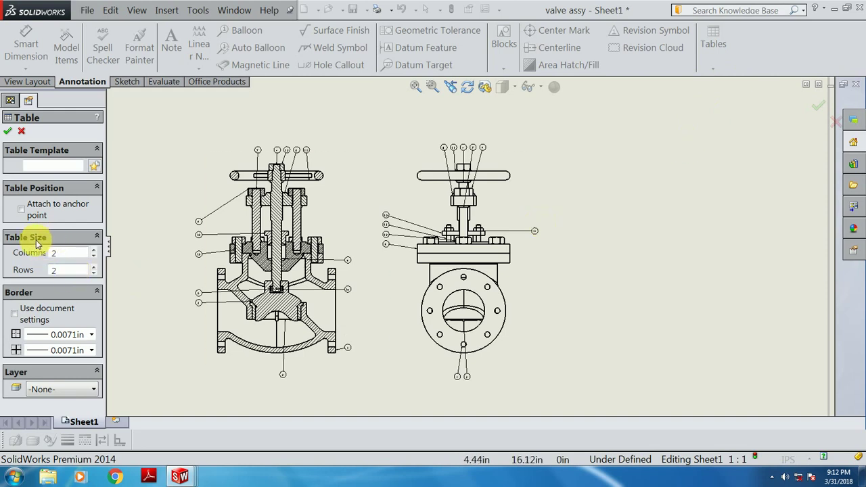
{"action": "double_click", "coordinate": [68, 255]}
{"action": "type", "text": "4"}
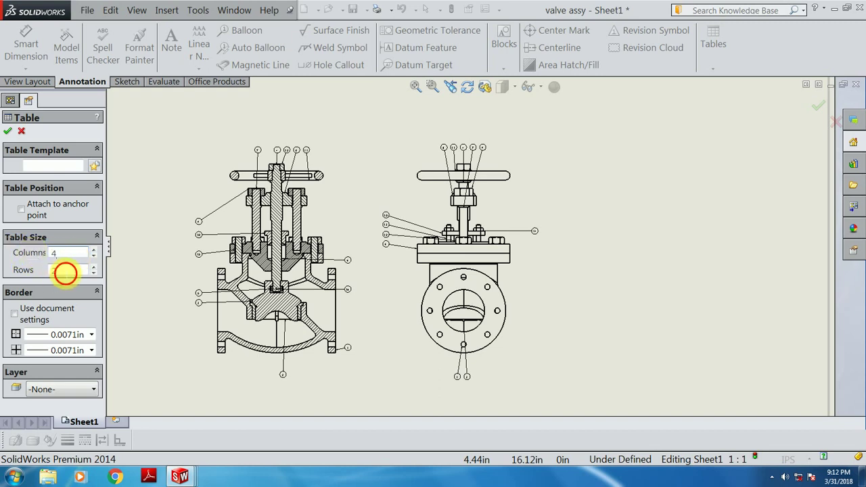
{"action": "double_click", "coordinate": [69, 270]}
{"action": "type", "text": "8"}
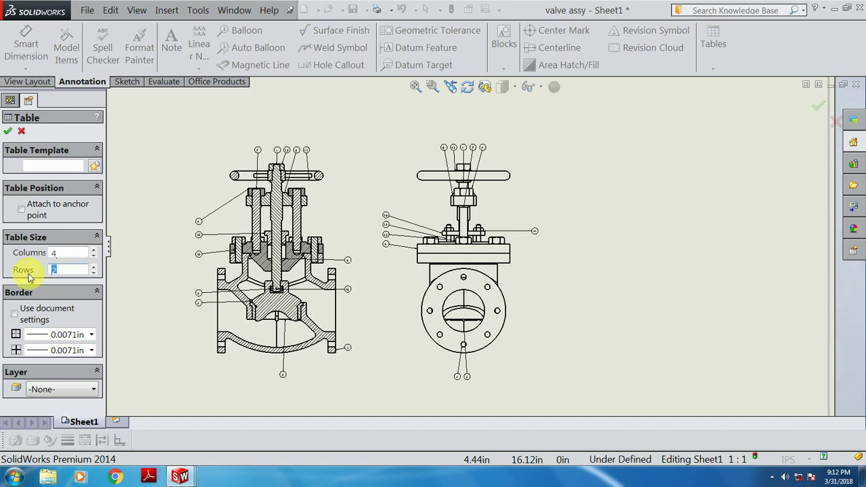
{"action": "left_click", "coordinate": [9, 132]}
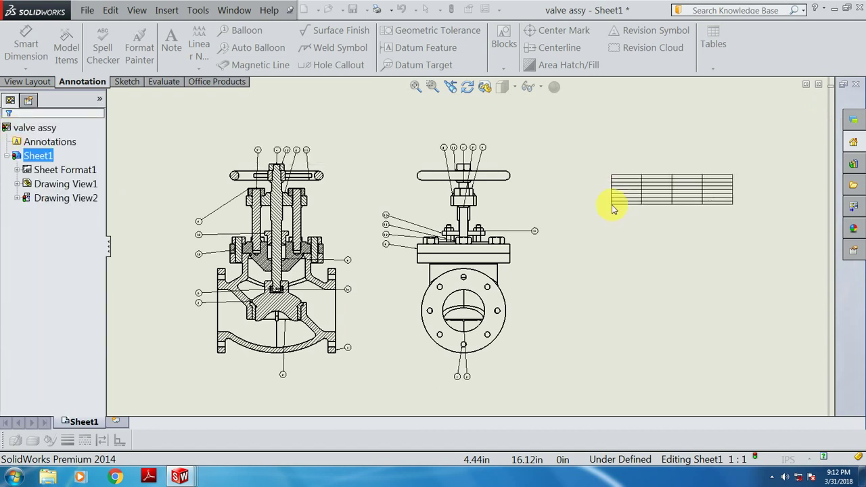
- Place the general table right of the valve views and check the Tables list
{"action": "scroll", "coordinate": [614, 208], "scroll_direction": "down", "scroll_amount": 2}
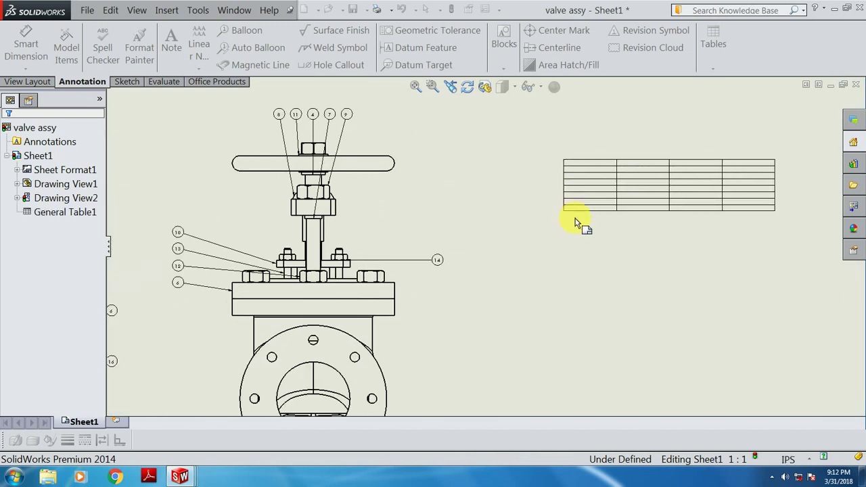
{"action": "left_click", "coordinate": [620, 216]}
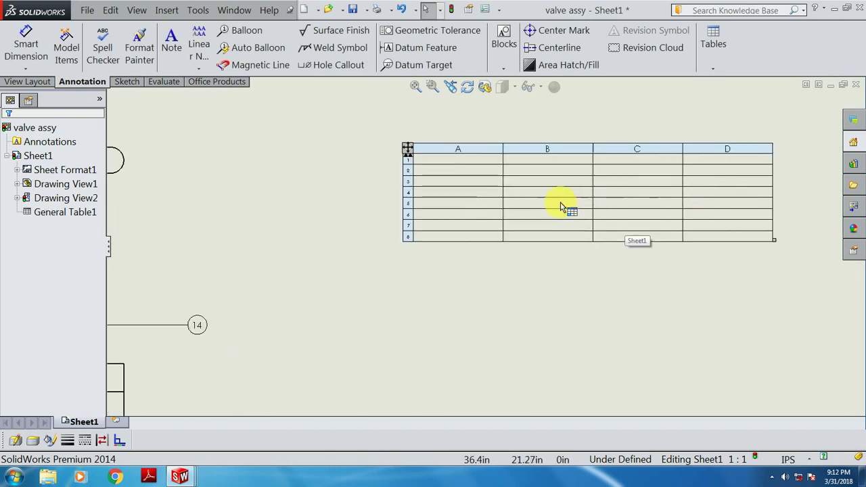
{"action": "left_click", "coordinate": [458, 159]}
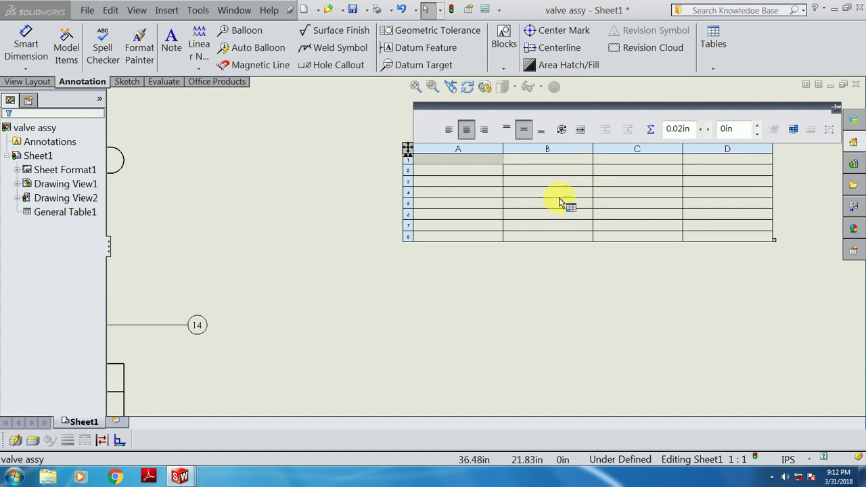
{"action": "left_click", "coordinate": [344, 219]}
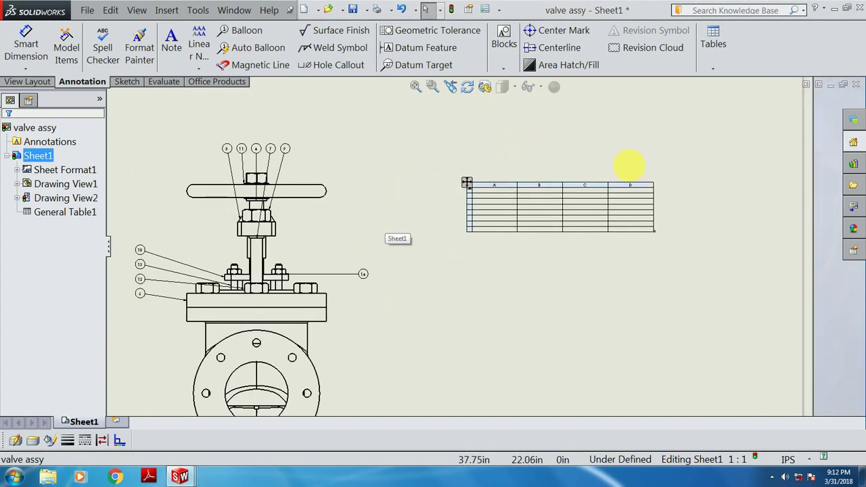
{"action": "left_click", "coordinate": [714, 68]}
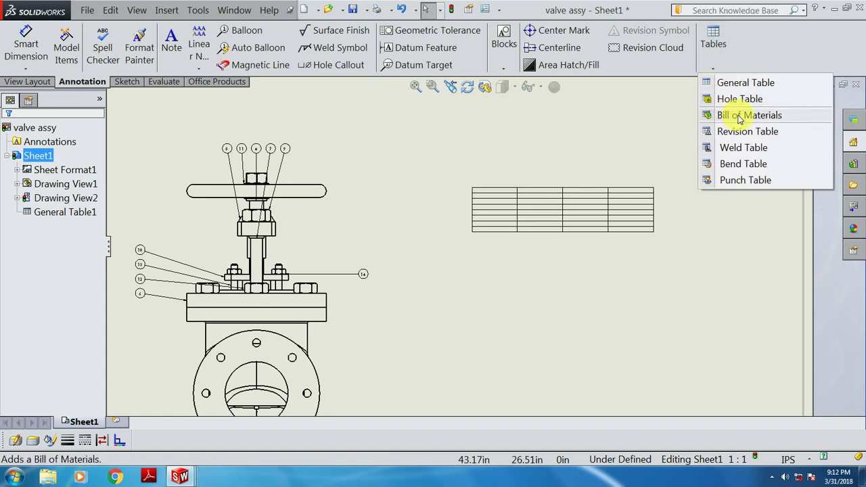
{"action": "left_click", "coordinate": [648, 129]}
{"action": "key", "text": "f"}
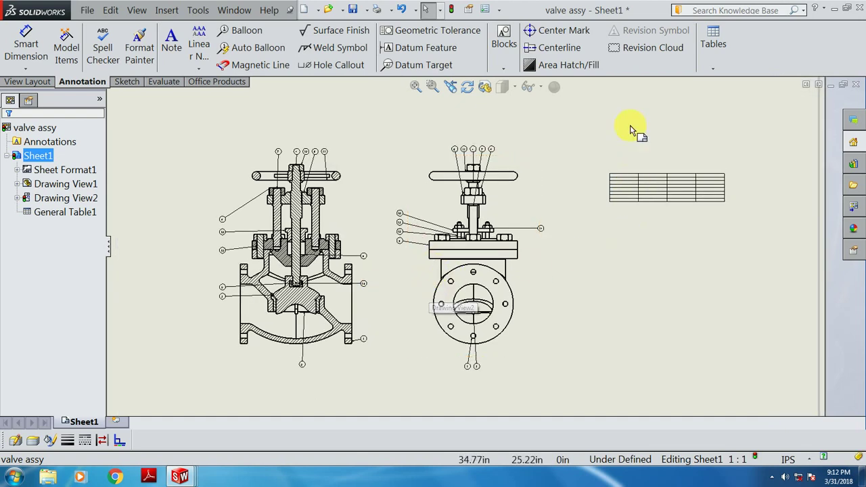
- Select General Table1 and delete it from the sheet
{"action": "left_click", "coordinate": [633, 184]}
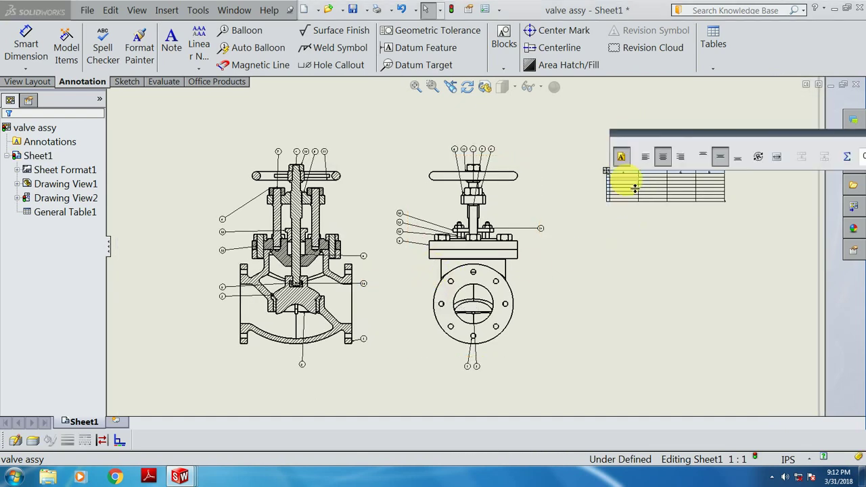
{"action": "left_click", "coordinate": [607, 172]}
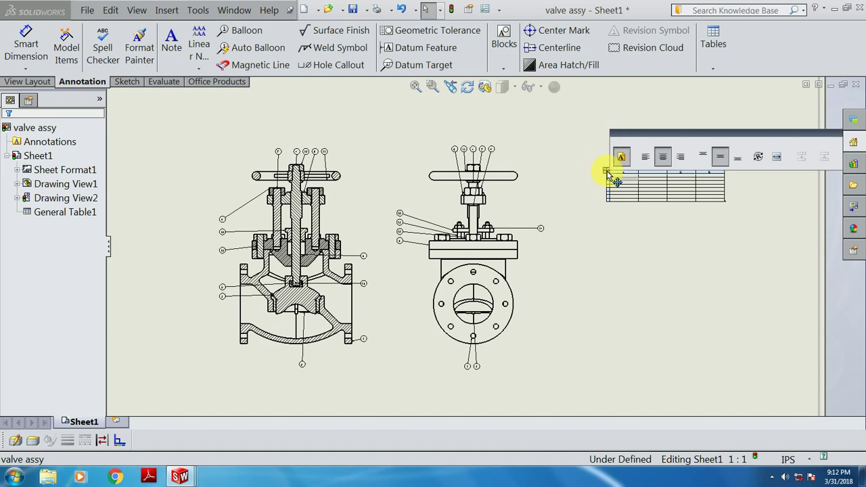
{"action": "scroll", "coordinate": [606, 177], "scroll_direction": "down", "scroll_amount": 2}
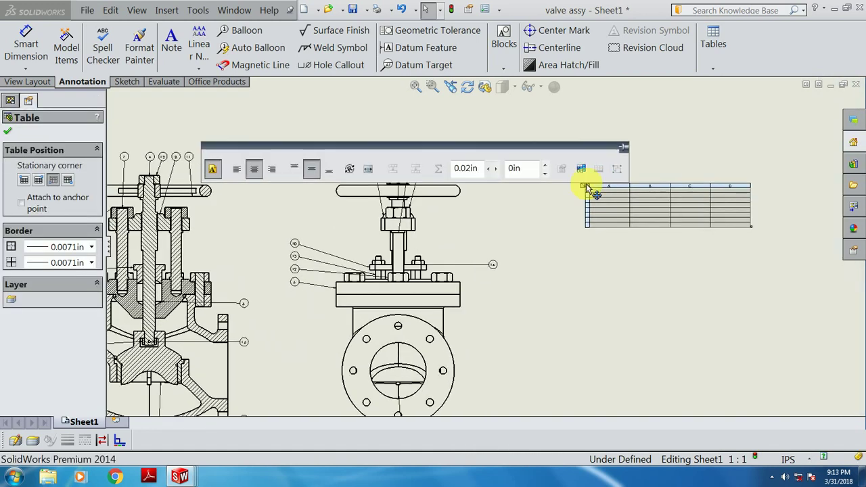
{"action": "key", "text": "Delete"}
{"action": "scroll", "coordinate": [586, 190], "scroll_direction": "up", "scroll_amount": 2}
{"action": "scroll", "coordinate": [332, 339], "scroll_direction": "up", "scroll_amount": 1}
- Insert a bom-standard Bill of Materials for Drawing View1, placed right of the views
{"action": "left_click", "coordinate": [713, 68]}
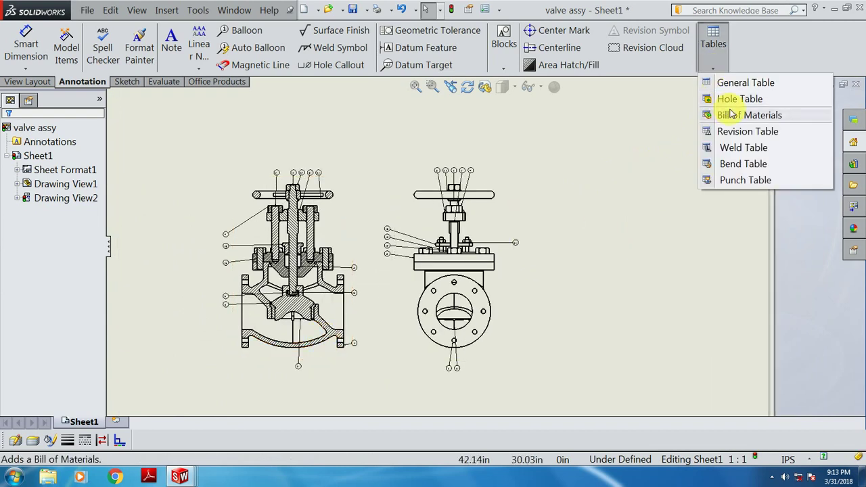
{"action": "left_click", "coordinate": [733, 117]}
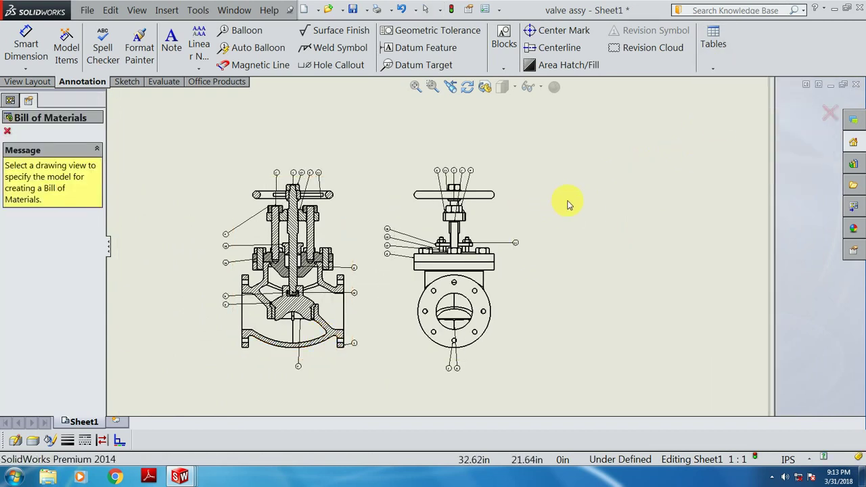
{"action": "left_click", "coordinate": [348, 218]}
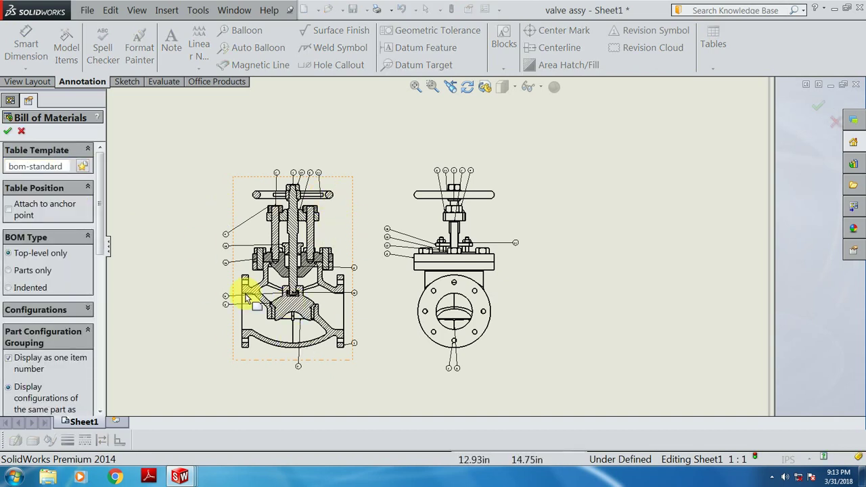
{"action": "left_click", "coordinate": [9, 133]}
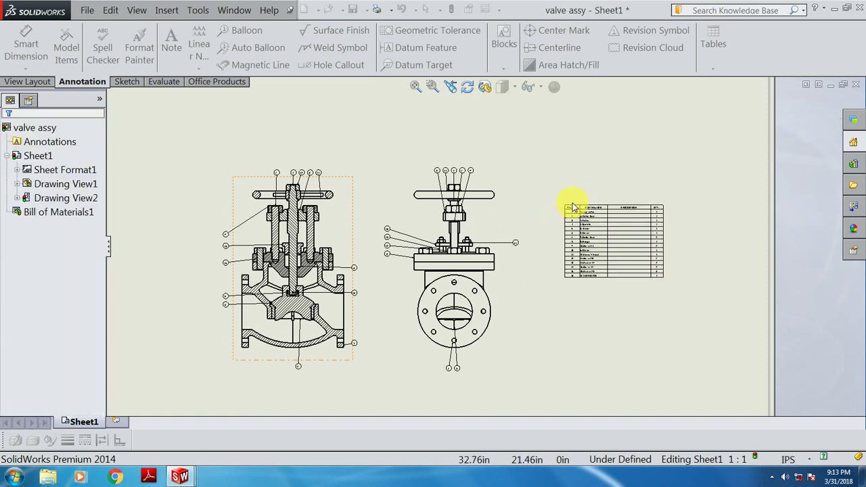
{"action": "left_click", "coordinate": [575, 205]}
{"action": "scroll", "coordinate": [612, 237], "scroll_direction": "down", "scroll_amount": 3}
{"action": "scroll", "coordinate": [615, 240], "scroll_direction": "down", "scroll_amount": 2}
{"action": "scroll", "coordinate": [519, 232], "scroll_direction": "down", "scroll_amount": 1}
{"action": "scroll", "coordinate": [514, 224], "scroll_direction": "down", "scroll_amount": 1}
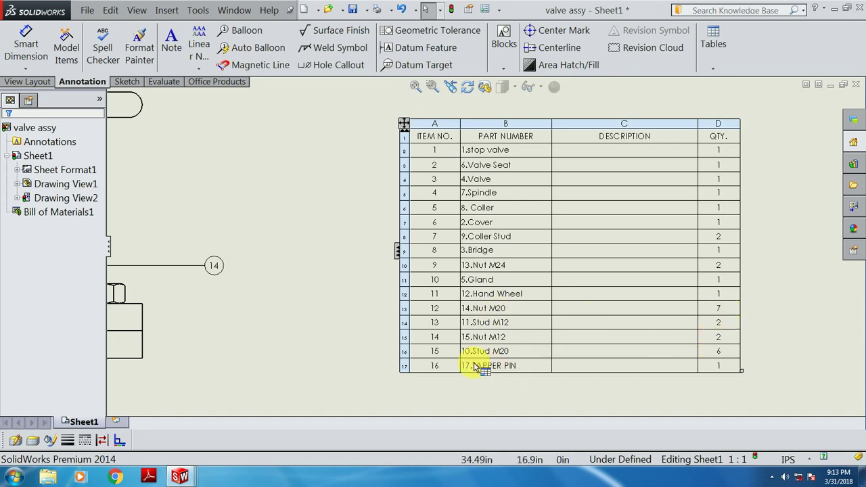
{"action": "scroll", "coordinate": [499, 359], "scroll_direction": "down", "scroll_amount": 1}
{"action": "scroll", "coordinate": [487, 352], "scroll_direction": "down", "scroll_amount": 1}
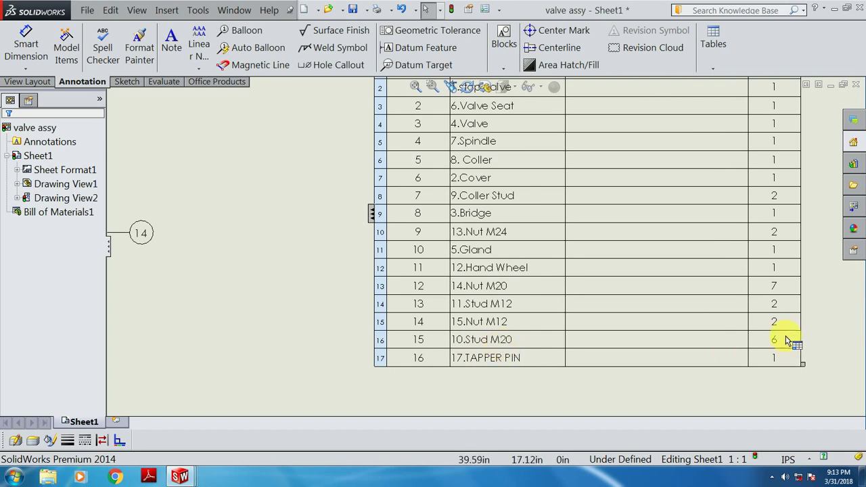
{"action": "scroll", "coordinate": [778, 359], "scroll_direction": "up", "scroll_amount": 3}
{"action": "scroll", "coordinate": [744, 284], "scroll_direction": "down", "scroll_amount": 1}
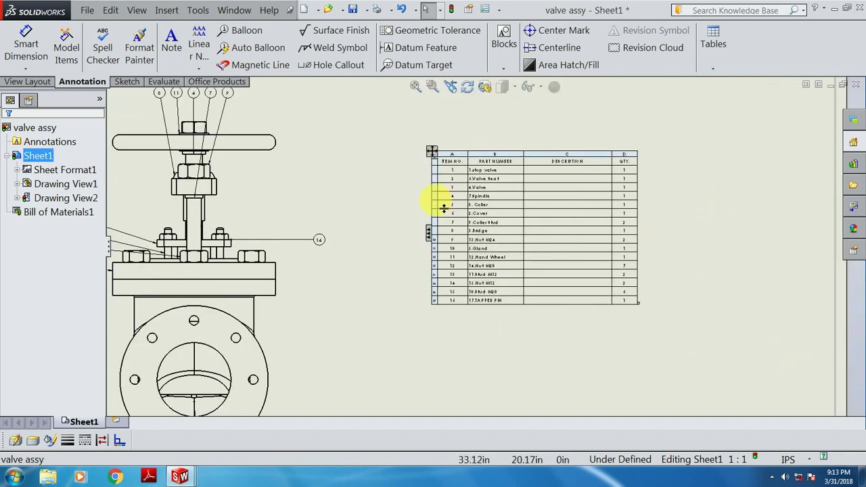
{"action": "scroll", "coordinate": [436, 203], "scroll_direction": "down", "scroll_amount": 1}
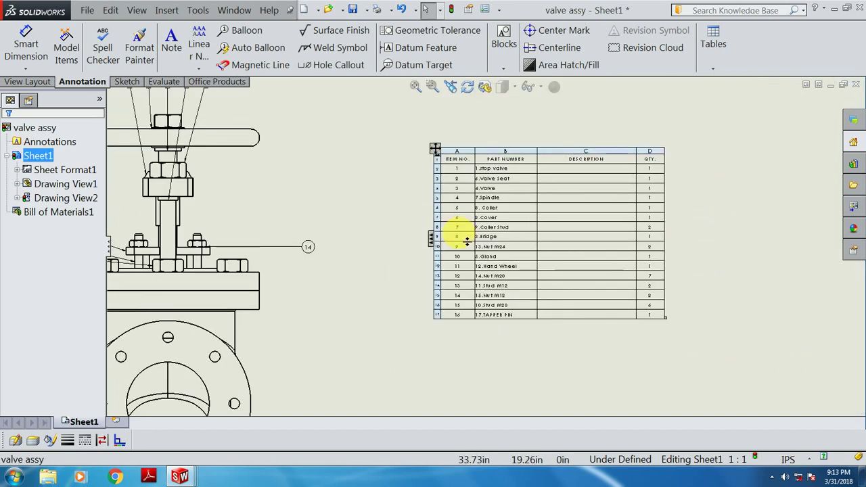
{"action": "left_click", "coordinate": [391, 186]}
{"action": "scroll", "coordinate": [609, 264], "scroll_direction": "up", "scroll_amount": 1}
{"action": "scroll", "coordinate": [414, 212], "scroll_direction": "down", "scroll_amount": 1}
{"action": "scroll", "coordinate": [414, 212], "scroll_direction": "down", "scroll_amount": 1}
{"action": "scroll", "coordinate": [551, 212], "scroll_direction": "down", "scroll_amount": 1}
{"action": "scroll", "coordinate": [552, 212], "scroll_direction": "down", "scroll_amount": 1}
{"action": "left_click", "coordinate": [552, 211]}
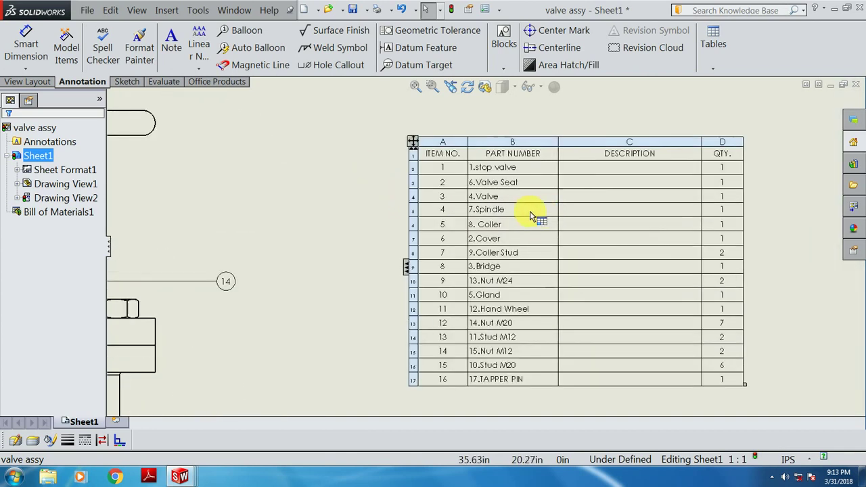
- Insert a blank column to the right of the BOM's DESCRIPTION column
{"action": "left_click", "coordinate": [621, 169]}
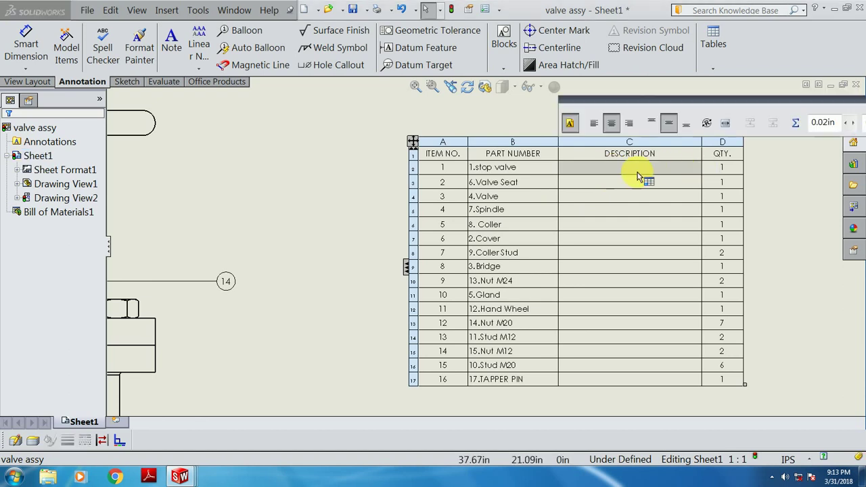
{"action": "scroll", "coordinate": [626, 169], "scroll_direction": "up", "scroll_amount": 1}
{"action": "scroll", "coordinate": [625, 170], "scroll_direction": "up", "scroll_amount": 1}
{"action": "scroll", "coordinate": [632, 209], "scroll_direction": "down", "scroll_amount": 1}
{"action": "scroll", "coordinate": [579, 181], "scroll_direction": "down", "scroll_amount": 1}
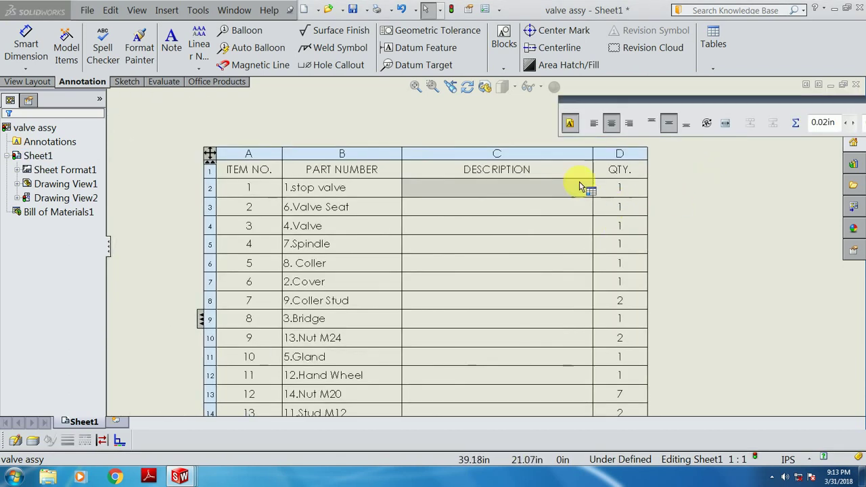
{"action": "left_click", "coordinate": [570, 164]}
{"action": "right_click", "coordinate": [561, 159]}
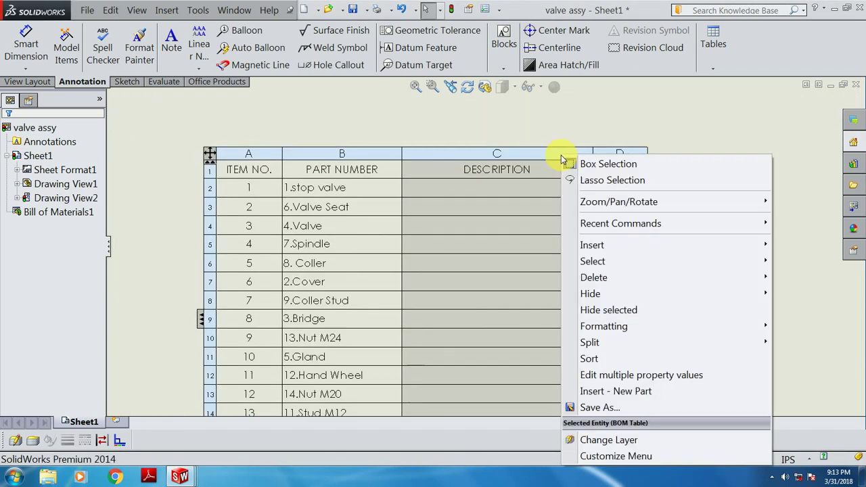
{"action": "mouse_move", "coordinate": [592, 245]}
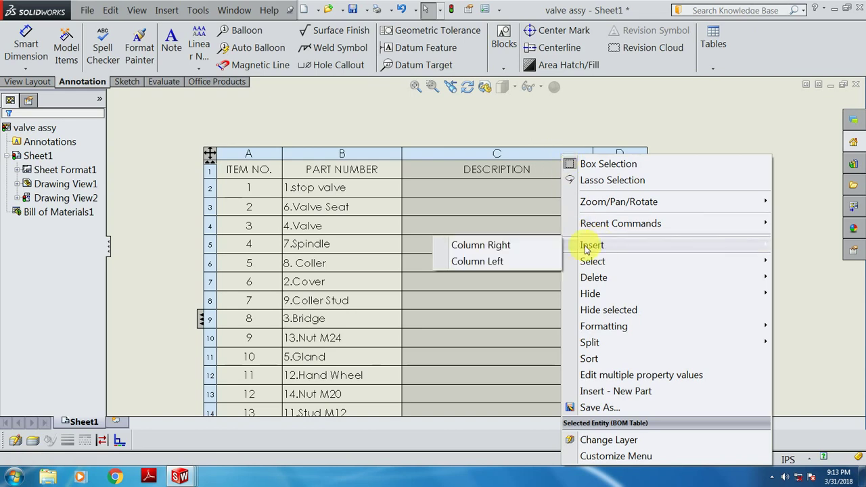
{"action": "left_click", "coordinate": [515, 244]}
{"action": "scroll", "coordinate": [522, 248], "scroll_direction": "up", "scroll_amount": 3}
- Select the blank column D and delete it from the BOM
{"action": "left_click", "coordinate": [537, 144]}
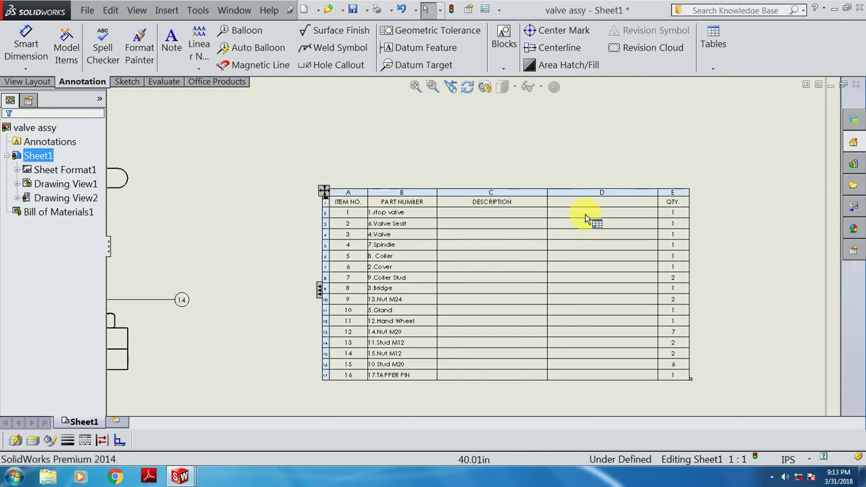
{"action": "left_click", "coordinate": [593, 205]}
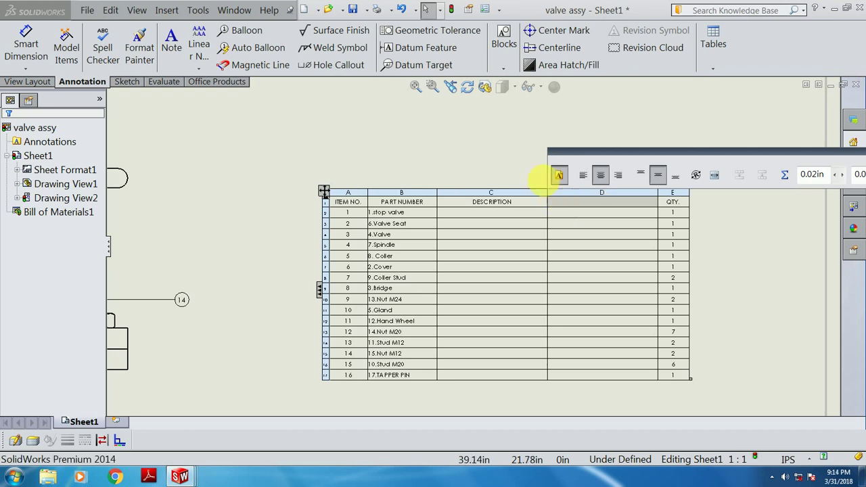
{"action": "key", "text": "Escape"}
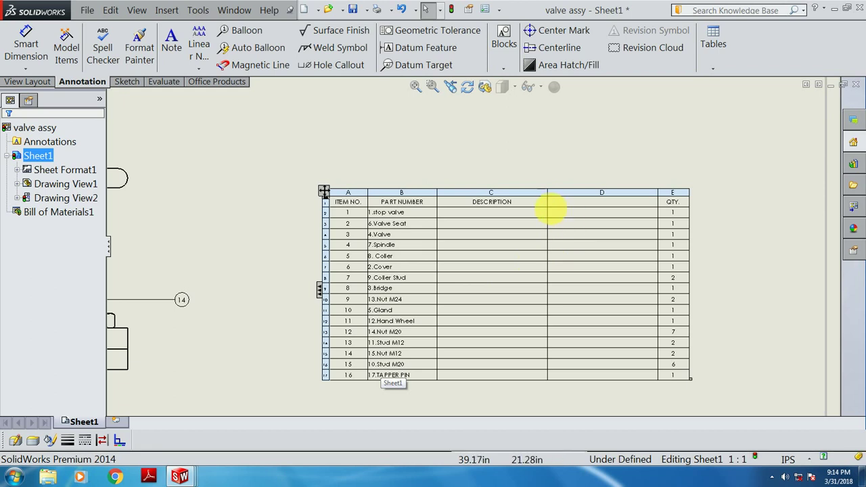
{"action": "right_click", "coordinate": [535, 202]}
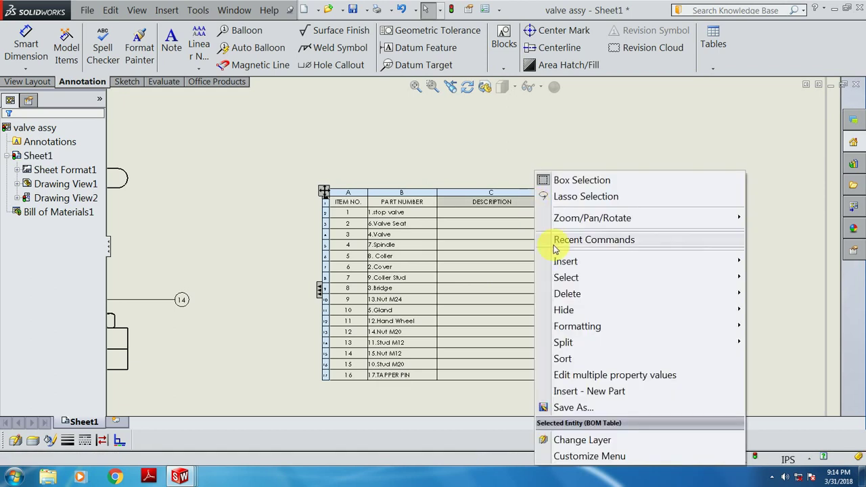
{"action": "left_click", "coordinate": [513, 155]}
{"action": "left_click", "coordinate": [578, 199]}
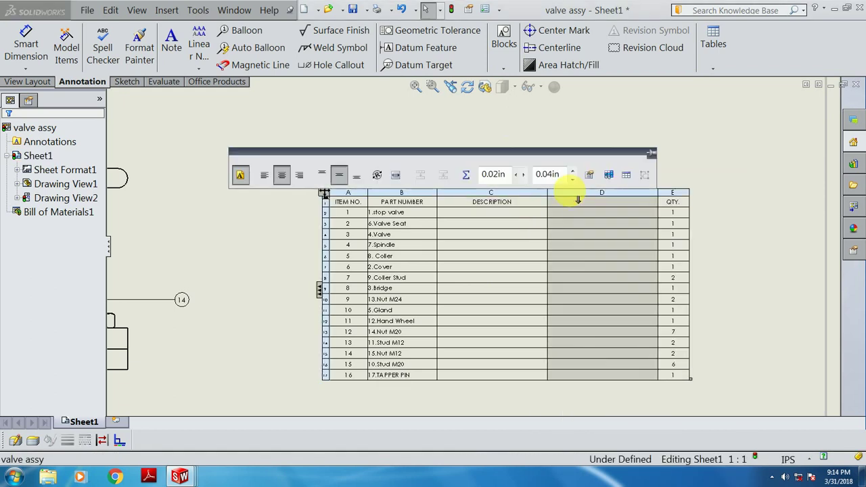
{"action": "right_click", "coordinate": [572, 193]}
{"action": "mouse_move", "coordinate": [602, 277]}
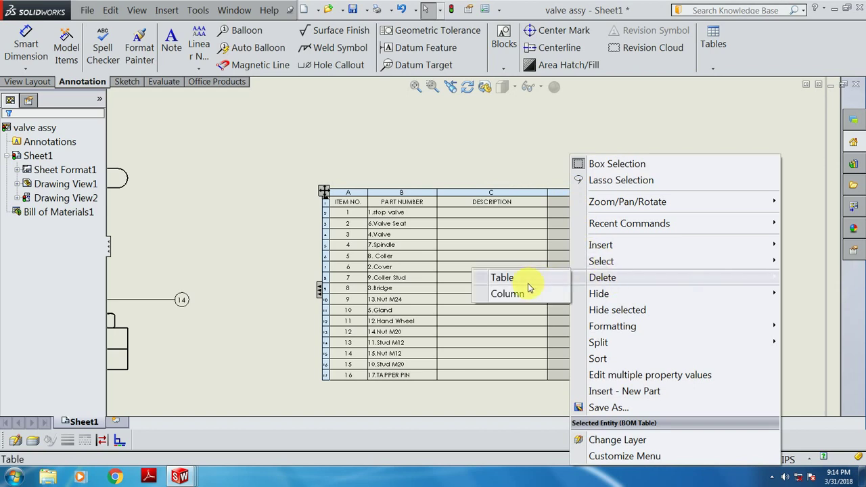
{"action": "left_click", "coordinate": [516, 295]}
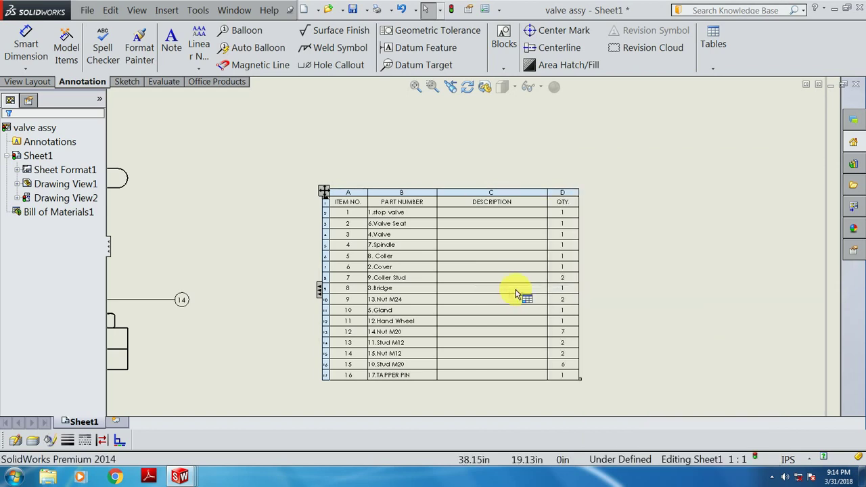
{"action": "scroll", "coordinate": [342, 294], "scroll_direction": "down", "scroll_amount": 2}
- Deselect the Bill of Materials and bring up the Tables dropdown list
{"action": "scroll", "coordinate": [573, 217], "scroll_direction": "up", "scroll_amount": 2}
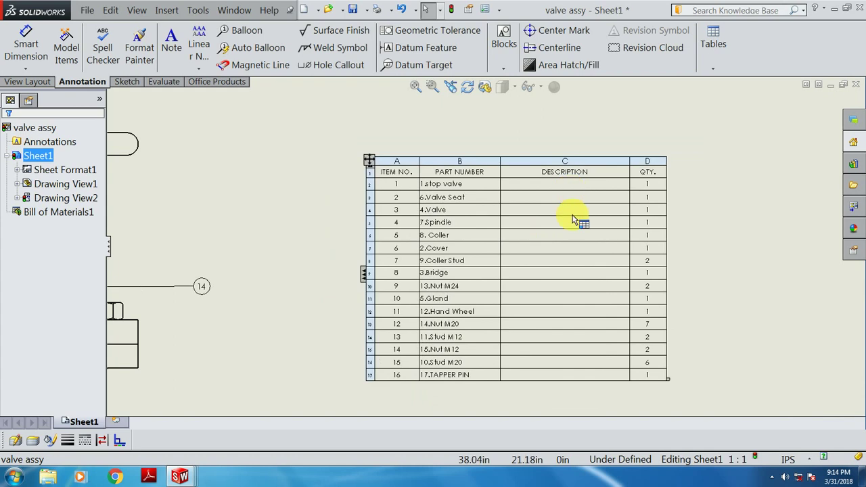
{"action": "scroll", "coordinate": [354, 157], "scroll_direction": "up", "scroll_amount": 1}
{"action": "left_click", "coordinate": [354, 157]}
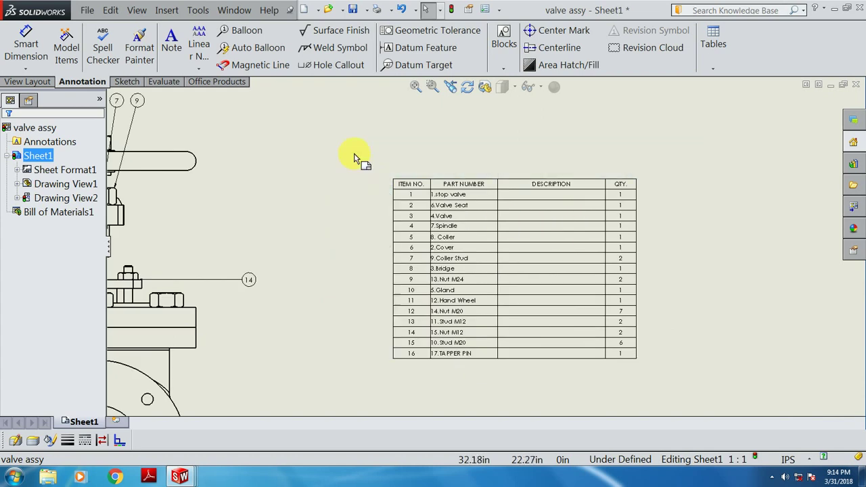
{"action": "left_click", "coordinate": [714, 67]}
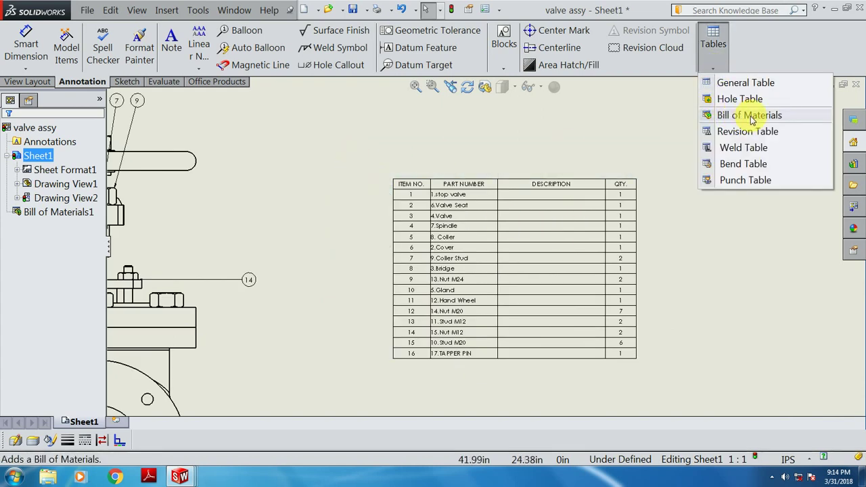
{"action": "left_click", "coordinate": [714, 68]}
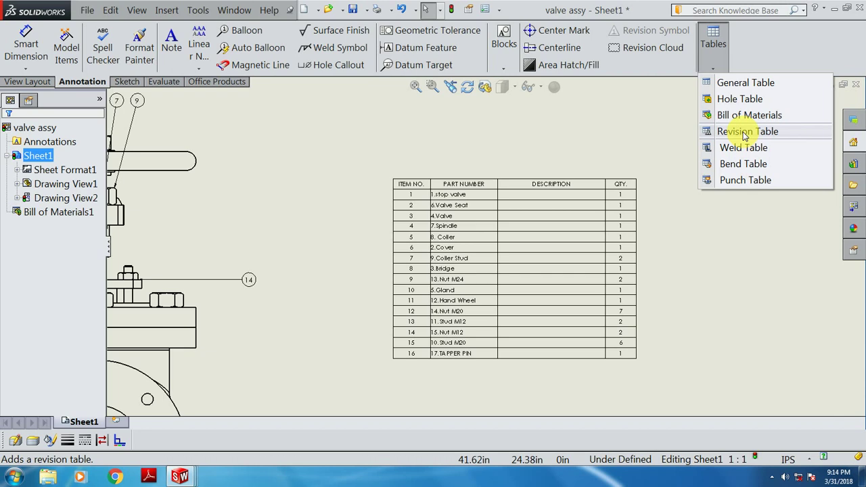
- Insert a Revision Table with default settings at the sheet's top right corner
{"action": "left_click", "coordinate": [744, 133]}
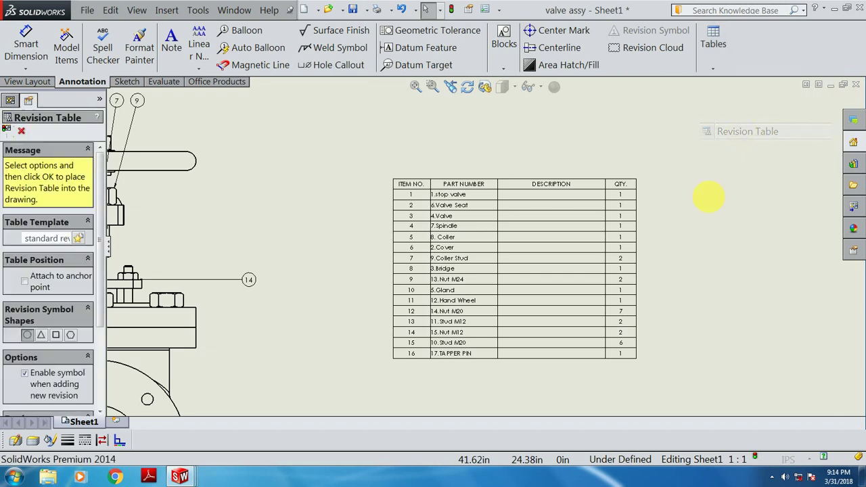
{"action": "scroll", "coordinate": [521, 233], "scroll_direction": "down", "scroll_amount": 2}
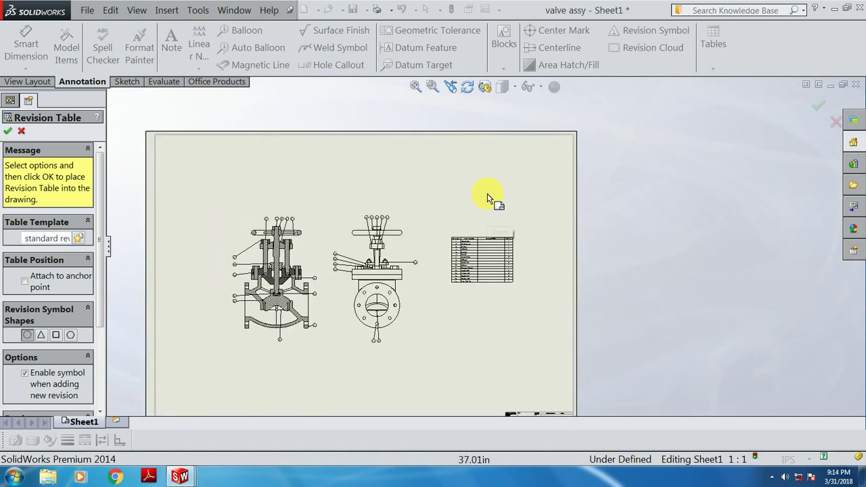
{"action": "left_click", "coordinate": [8, 134]}
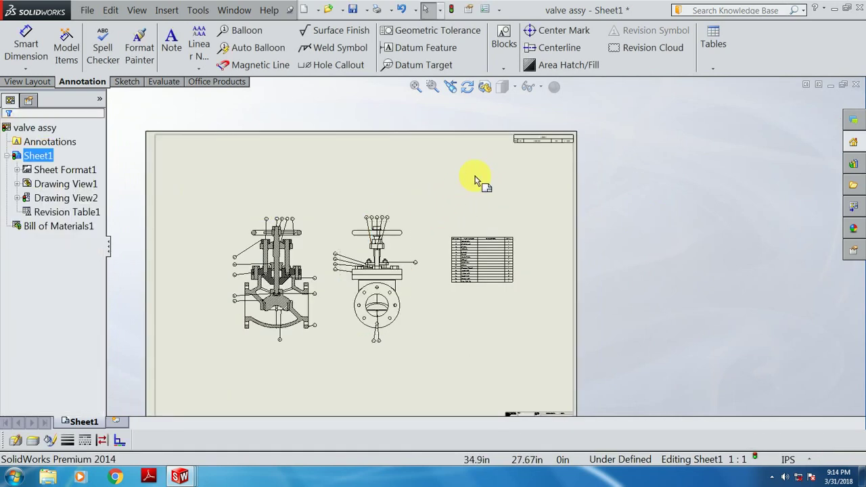
{"action": "scroll", "coordinate": [501, 180], "scroll_direction": "down", "scroll_amount": 2}
{"action": "scroll", "coordinate": [507, 183], "scroll_direction": "down", "scroll_amount": 2}
{"action": "scroll", "coordinate": [507, 182], "scroll_direction": "down", "scroll_amount": 2}
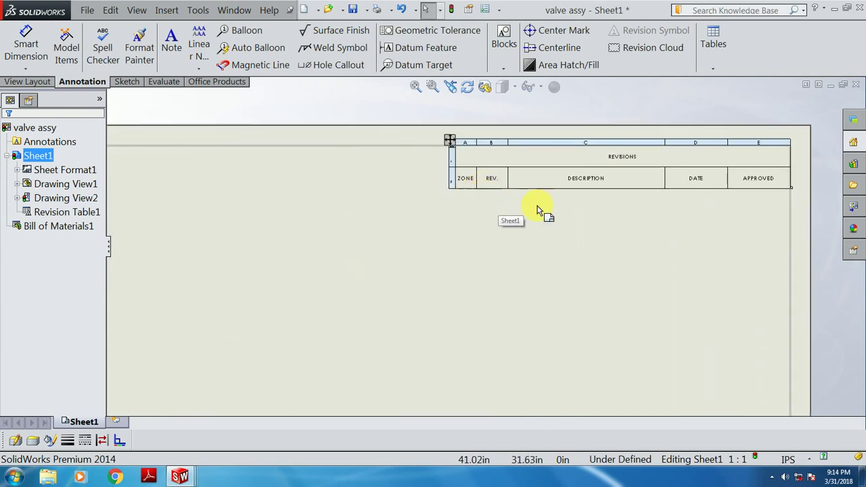
{"action": "scroll", "coordinate": [552, 211], "scroll_direction": "down", "scroll_amount": 1}
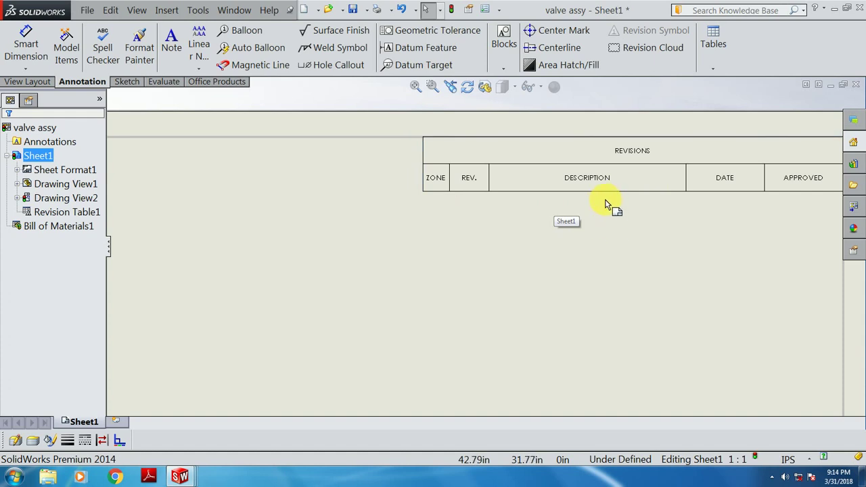
{"action": "scroll", "coordinate": [798, 212], "scroll_direction": "up", "scroll_amount": 1}
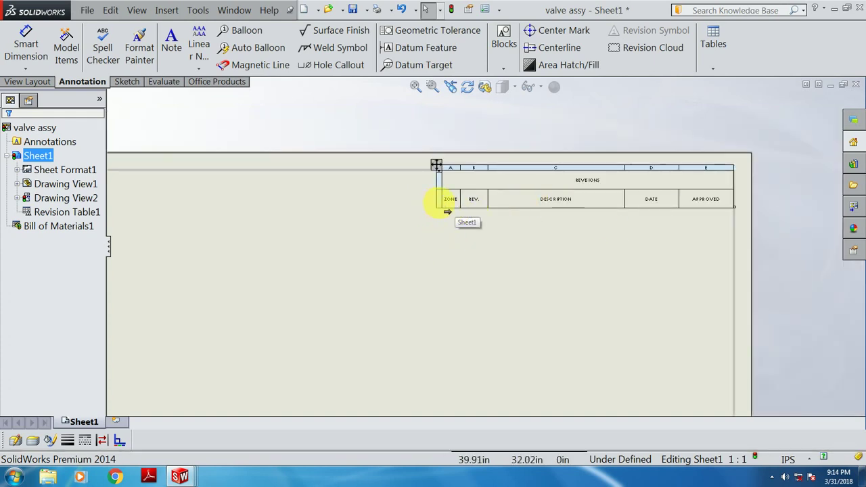
- Insert a row below the revision table headers and select its ZONE, REV. and DESCRIPTION cells
{"action": "left_click", "coordinate": [439, 202]}
{"action": "right_click", "coordinate": [439, 202]}
{"action": "mouse_move", "coordinate": [471, 186]}
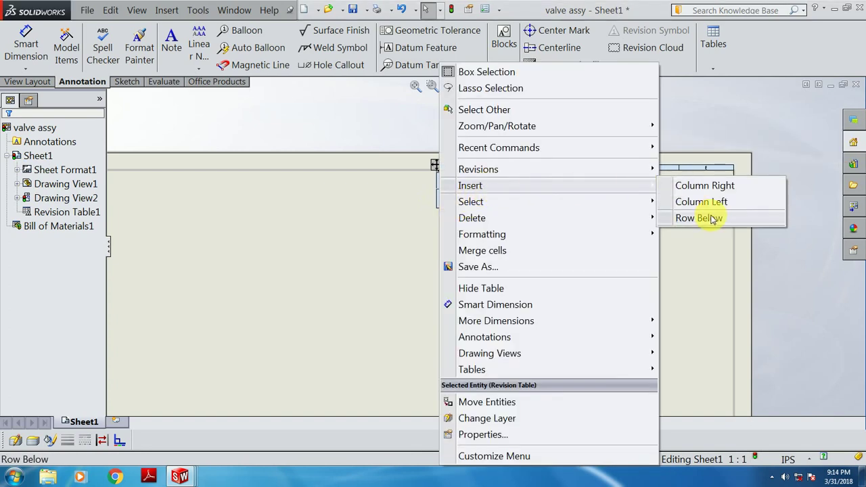
{"action": "left_click", "coordinate": [704, 218]}
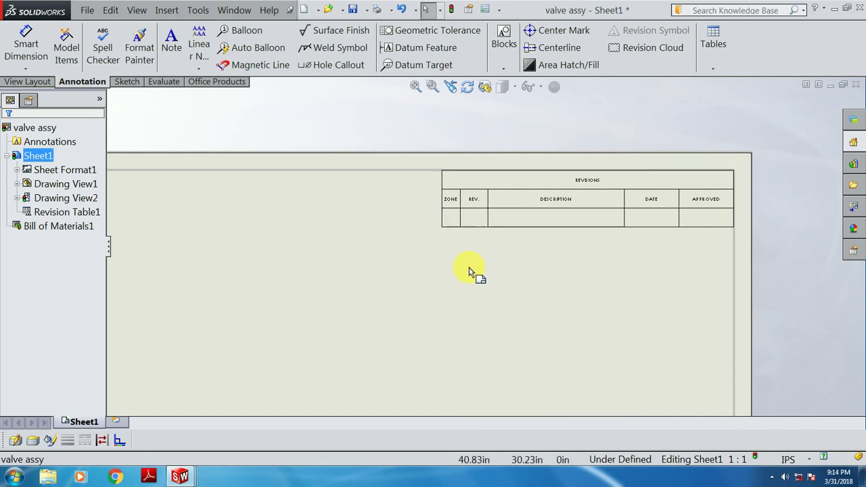
{"action": "left_click", "coordinate": [451, 222]}
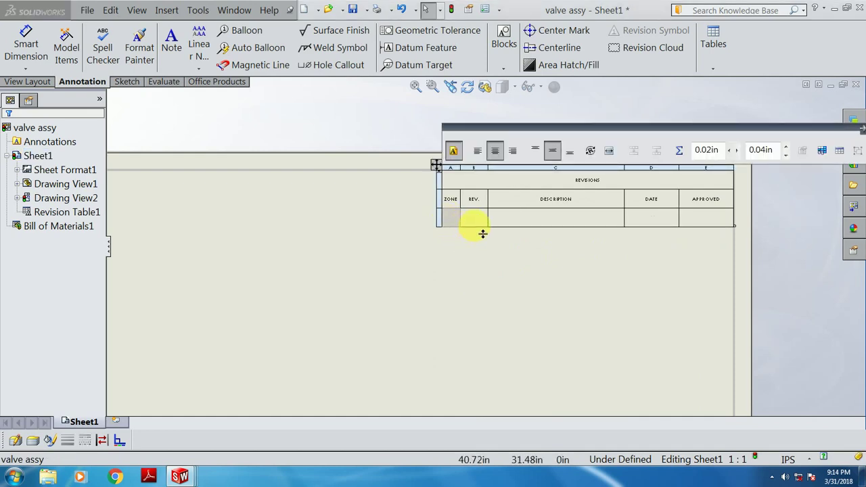
{"action": "left_click", "coordinate": [475, 223]}
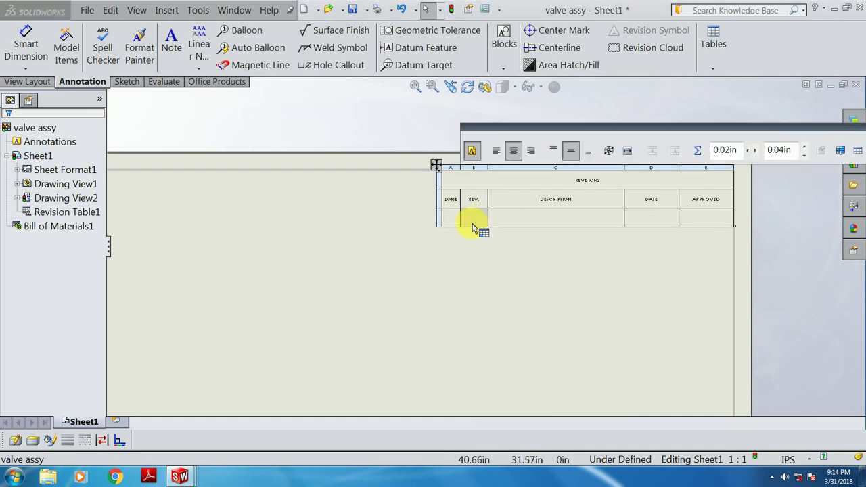
{"action": "left_click", "coordinate": [541, 224]}
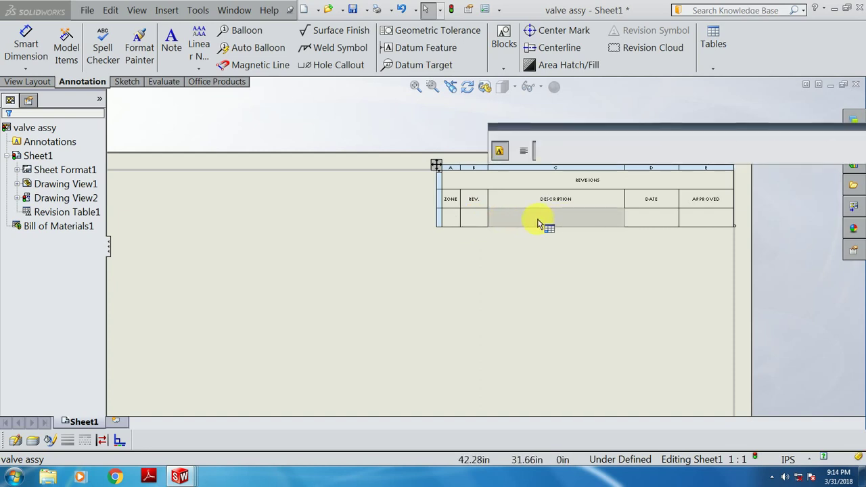
{"action": "scroll", "coordinate": [540, 220], "scroll_direction": "up", "scroll_amount": 2}
{"action": "scroll", "coordinate": [596, 228], "scroll_direction": "up", "scroll_amount": 2}
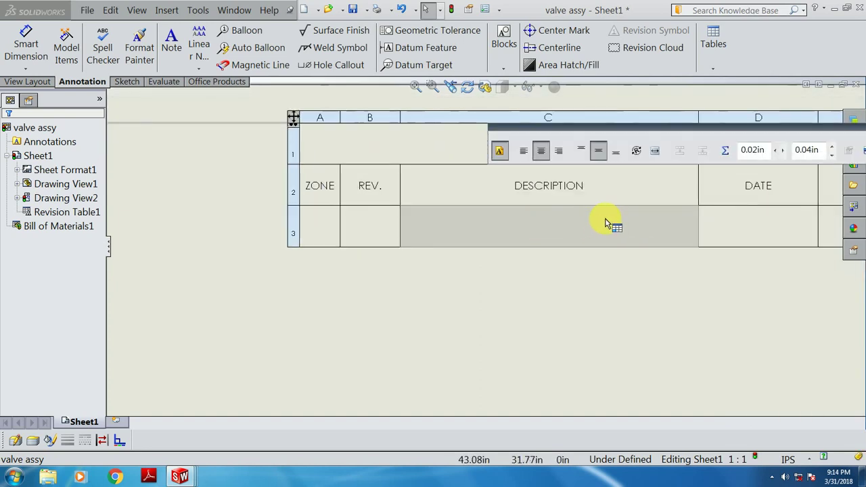
{"action": "scroll", "coordinate": [524, 263], "scroll_direction": "down", "scroll_amount": 2}
{"action": "scroll", "coordinate": [779, 237], "scroll_direction": "up", "scroll_amount": 1}
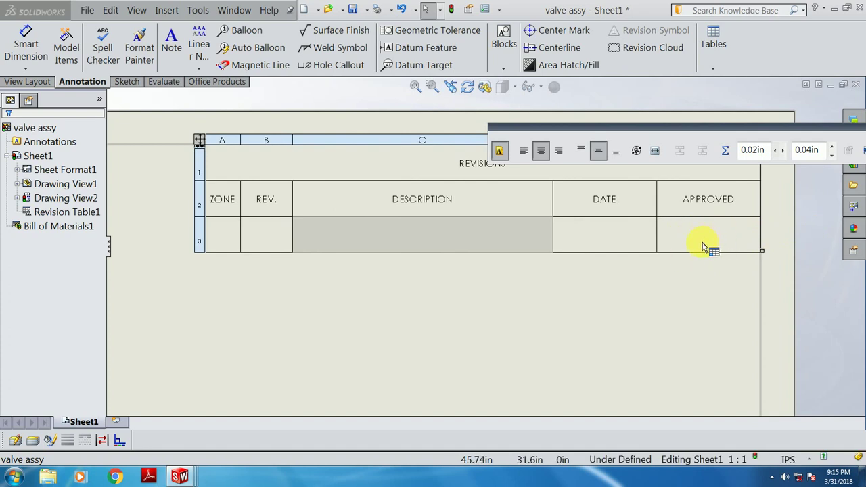
{"action": "left_click", "coordinate": [655, 308]}
{"action": "scroll", "coordinate": [684, 306], "scroll_direction": "down", "scroll_amount": 1}
{"action": "scroll", "coordinate": [609, 257], "scroll_direction": "down", "scroll_amount": 1}
- Select the revision table on the sheet and delete it
{"action": "left_click", "coordinate": [714, 68]}
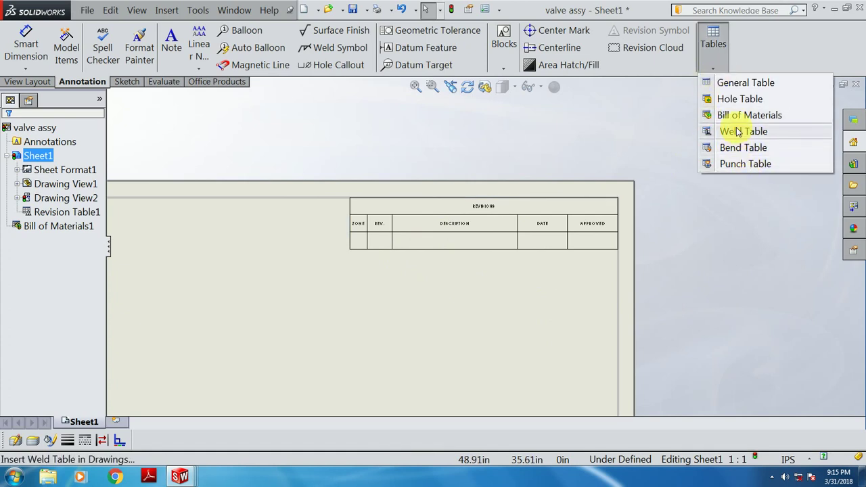
{"action": "left_click", "coordinate": [716, 233]}
{"action": "scroll", "coordinate": [609, 257], "scroll_direction": "down", "scroll_amount": 1}
{"action": "left_click", "coordinate": [412, 245]}
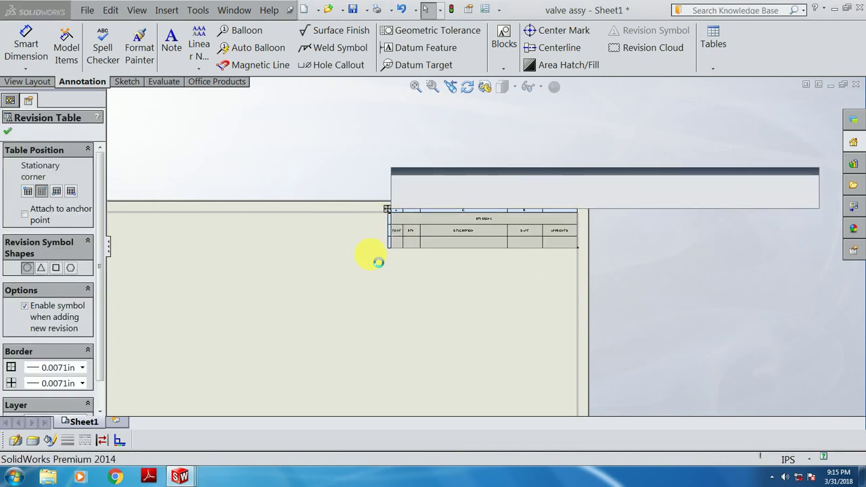
{"action": "key", "text": "Delete"}
- Dismiss the table types list and clear the selection, leaving the ballooned valve views and Bill of Materials
{"action": "left_click", "coordinate": [714, 68]}
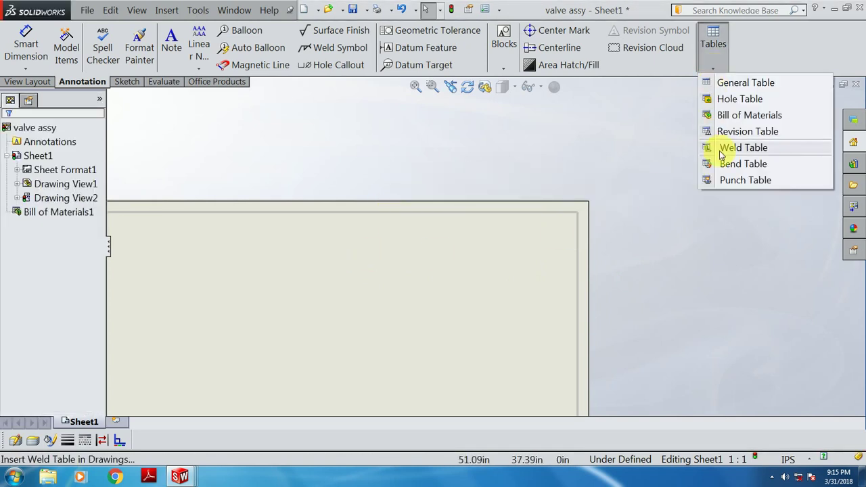
{"action": "left_click", "coordinate": [712, 205]}
{"action": "scroll", "coordinate": [280, 406], "scroll_direction": "down", "scroll_amount": 2}
{"action": "scroll", "coordinate": [302, 375], "scroll_direction": "up", "scroll_amount": 2}
{"action": "scroll", "coordinate": [449, 300], "scroll_direction": "down", "scroll_amount": 1}
{"action": "scroll", "coordinate": [338, 348], "scroll_direction": "down", "scroll_amount": 1}
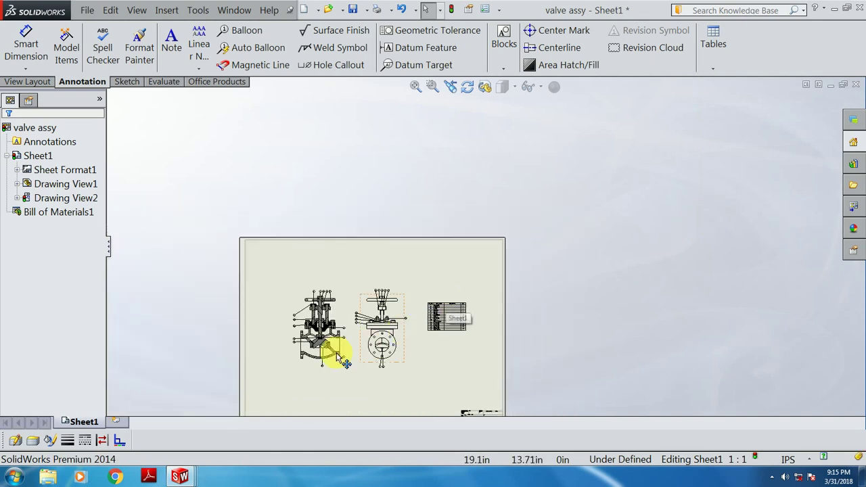
{"action": "scroll", "coordinate": [386, 319], "scroll_direction": "up", "scroll_amount": 3}
{"action": "scroll", "coordinate": [277, 220], "scroll_direction": "up", "scroll_amount": 1}
{"action": "left_click", "coordinate": [253, 177]}
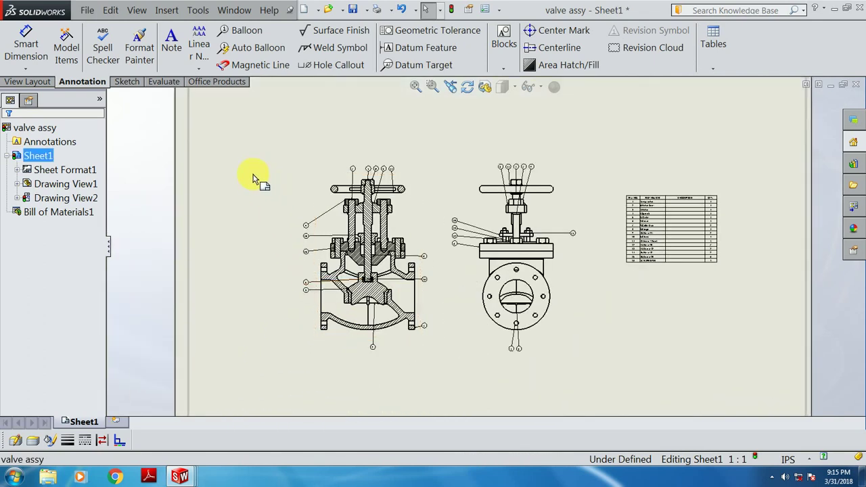